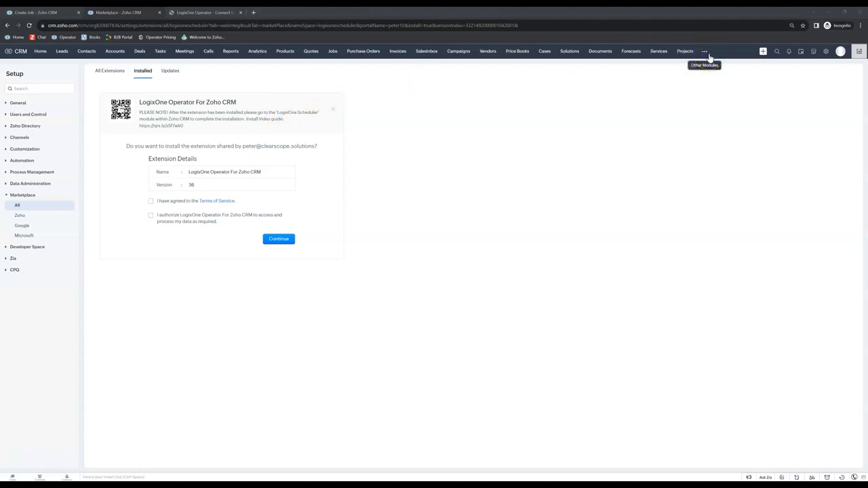
Accept the terms and data authorization, then install LogixOne Operator For Zoho CRM for all users on the 10-day free trial
left_click(151, 202)
left_click(151, 217)
left_click(278, 238)
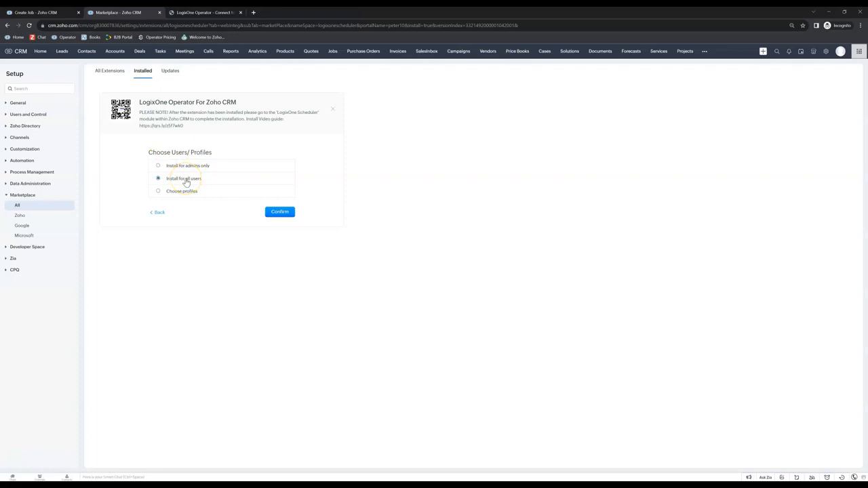
left_click(280, 212)
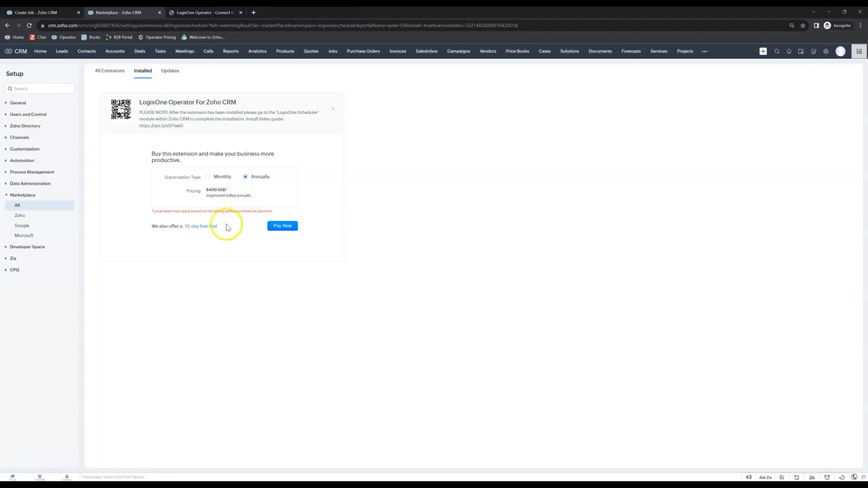
left_click(193, 228)
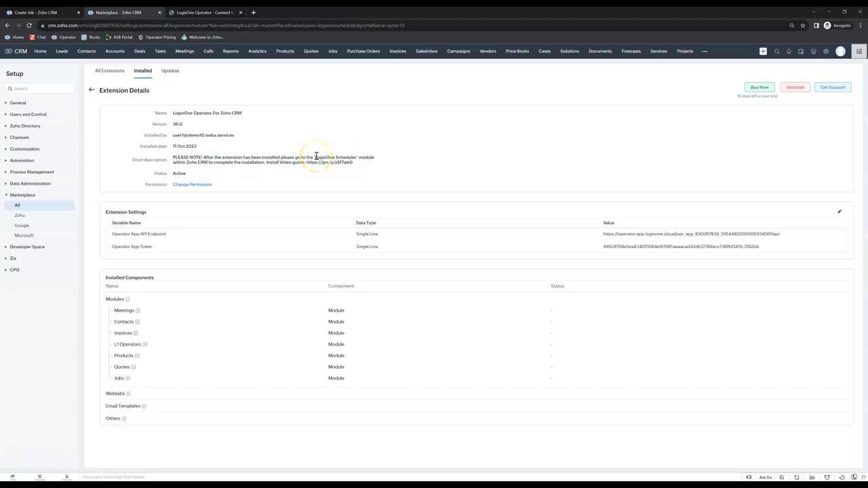
From the LogixOne Scheduler module's install guide, authorize the LogixOne Operator App to access the CRM data
left_click(706, 52)
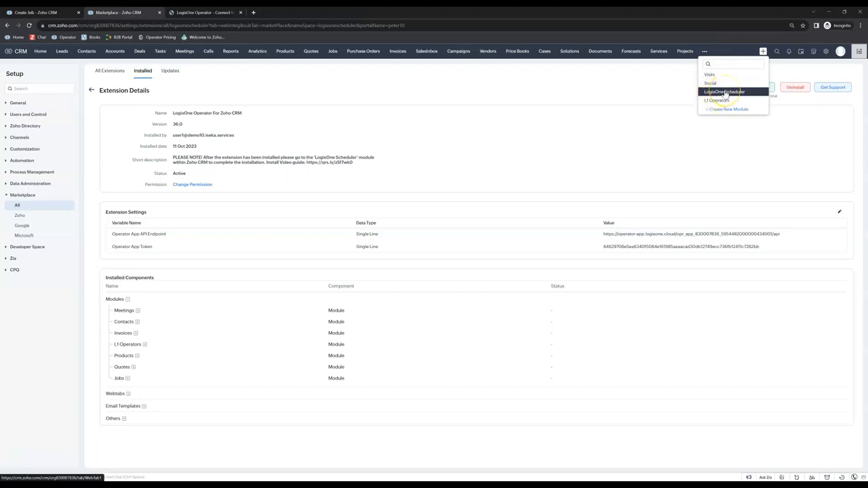
left_click(724, 92)
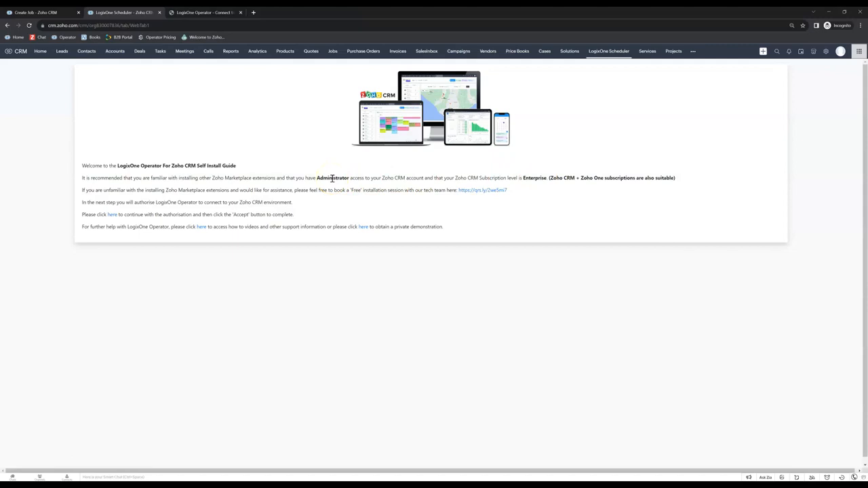
left_click(113, 215)
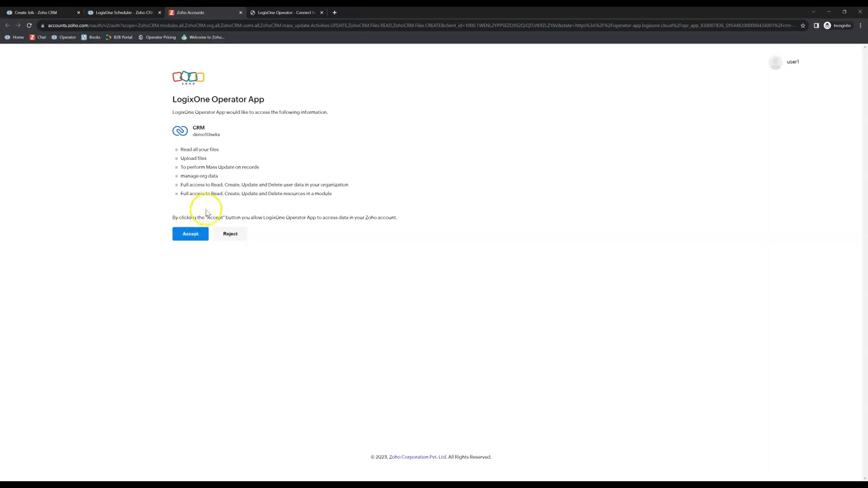
left_click(192, 238)
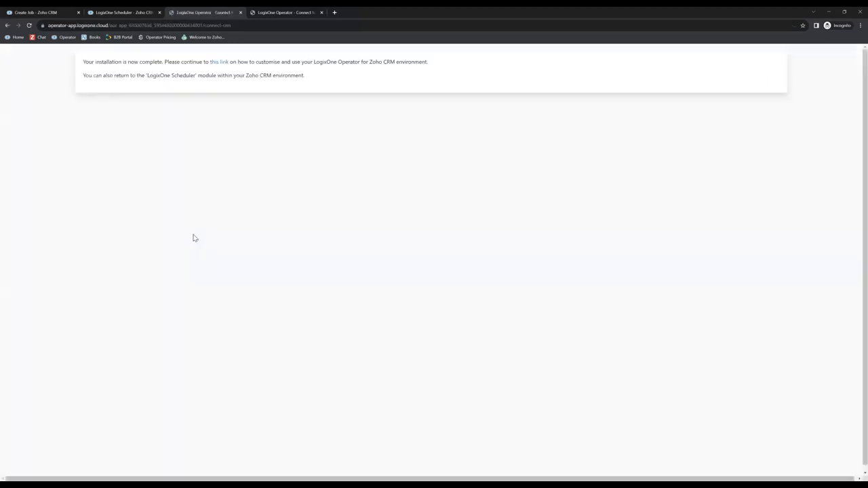
left_click(204, 126)
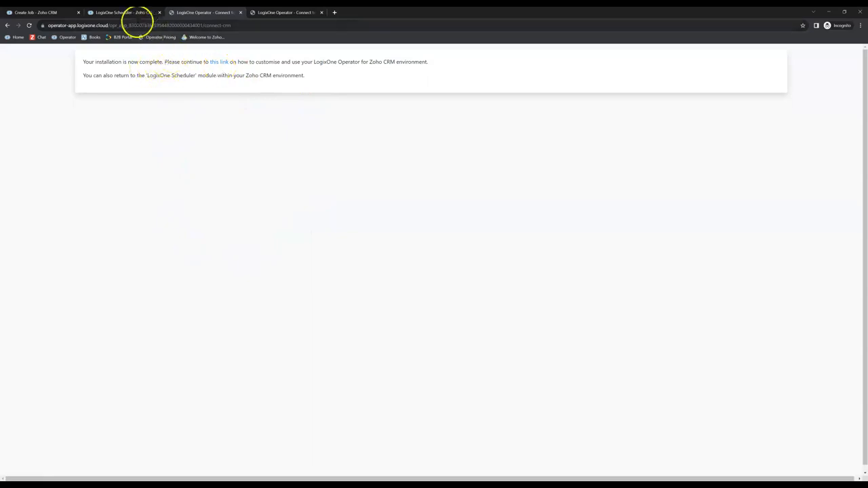
Cancel the blank Create Job form and open the LogixOne Scheduler module
left_click(48, 12)
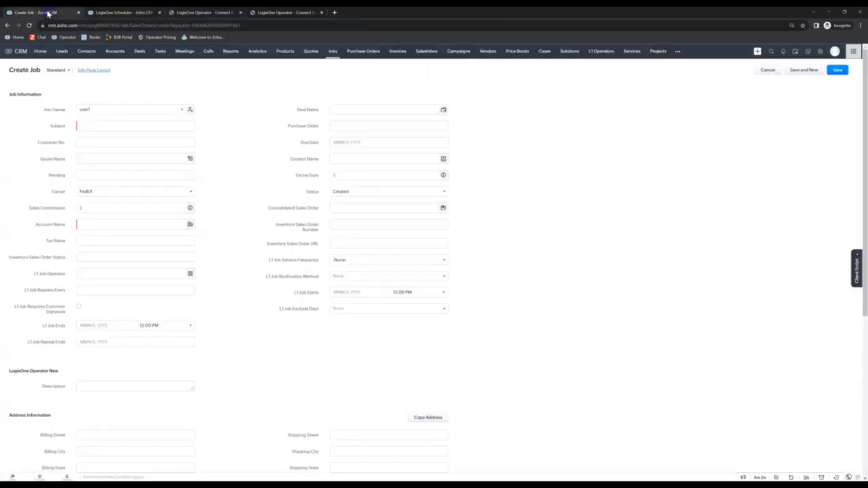
left_click(767, 70)
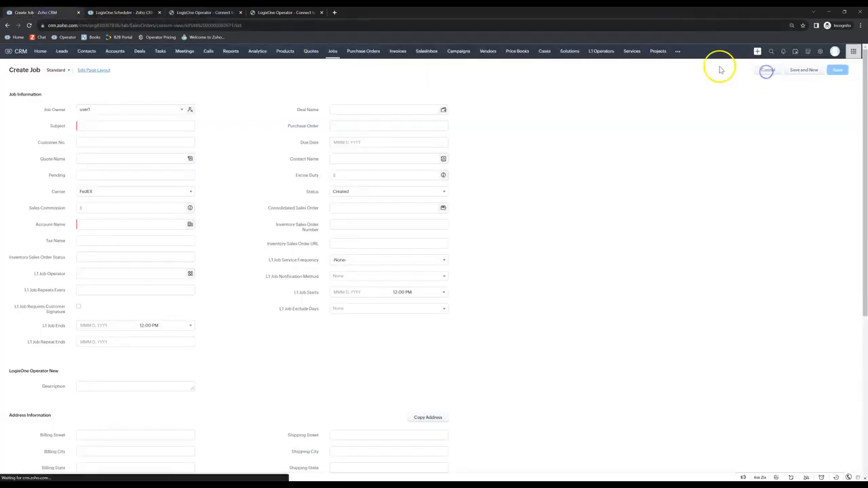
left_click(677, 53)
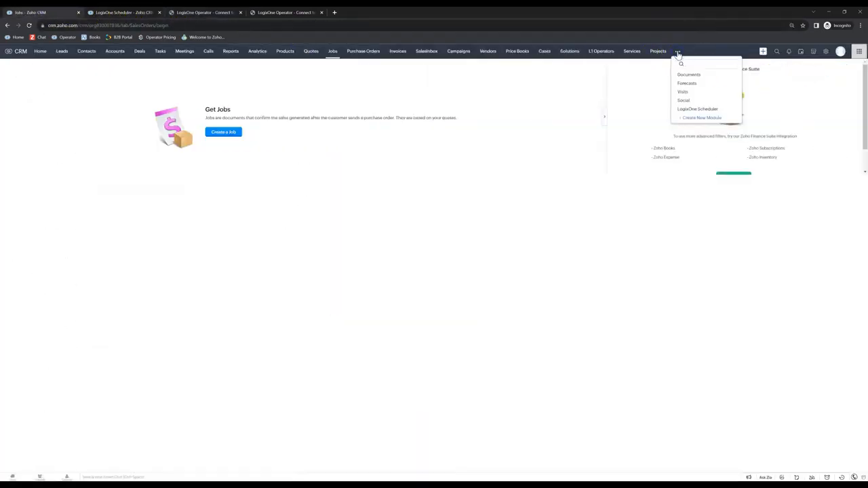
left_click(706, 112)
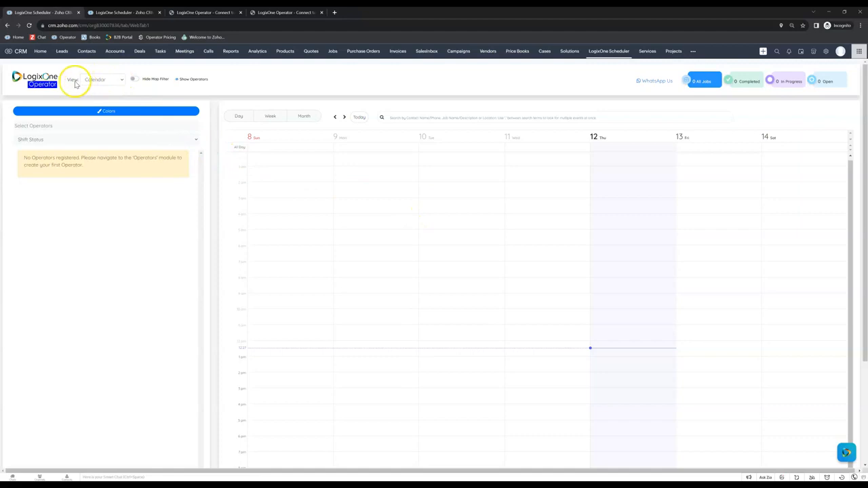
Switch the scheduler to the Map view and filter it to show Accounts in the state VIC
left_click(103, 80)
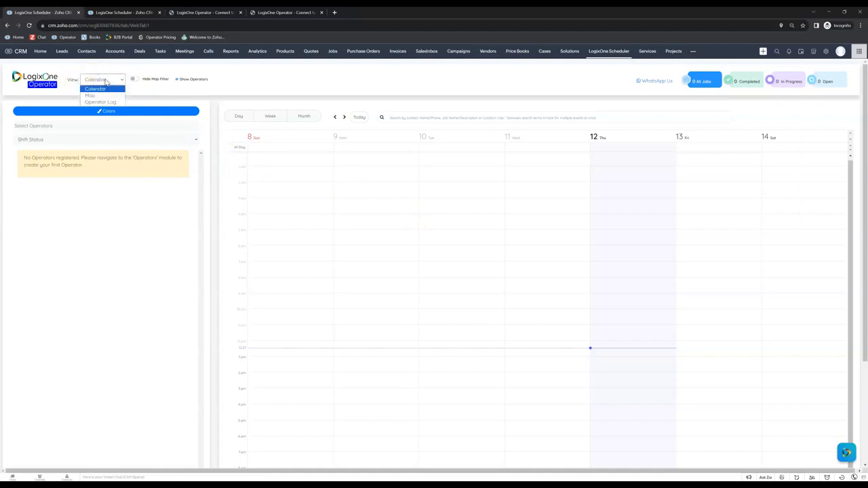
left_click(100, 95)
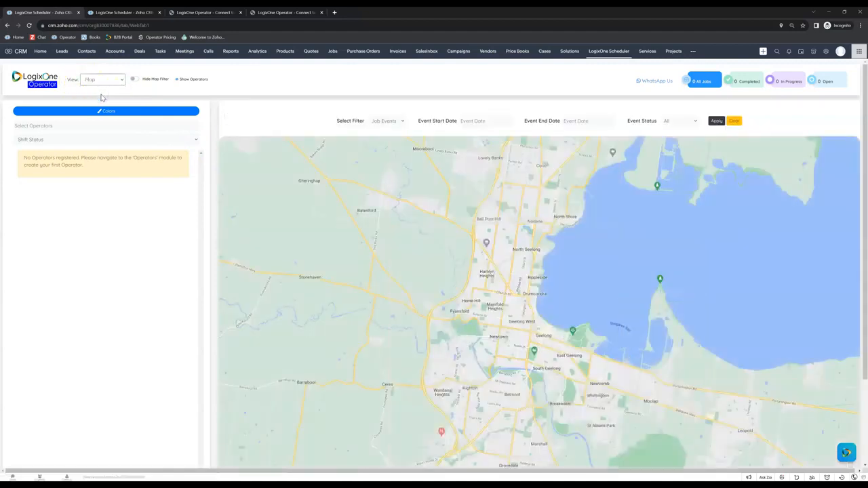
left_click(396, 121)
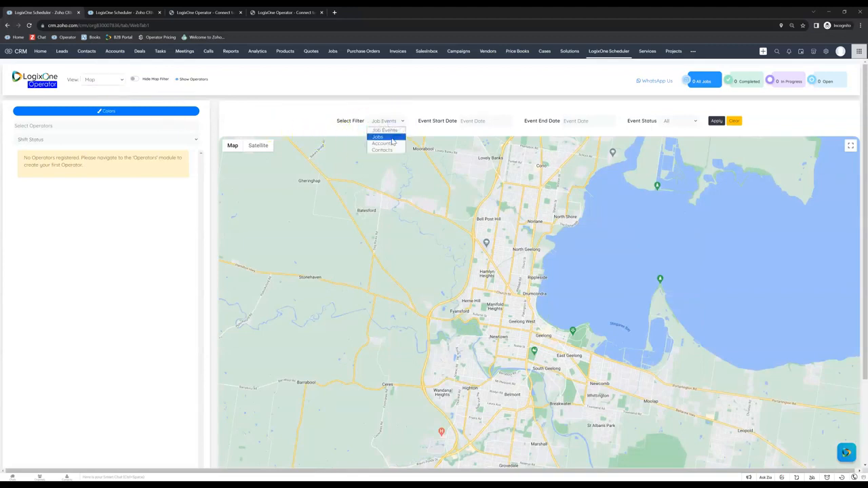
left_click(391, 142)
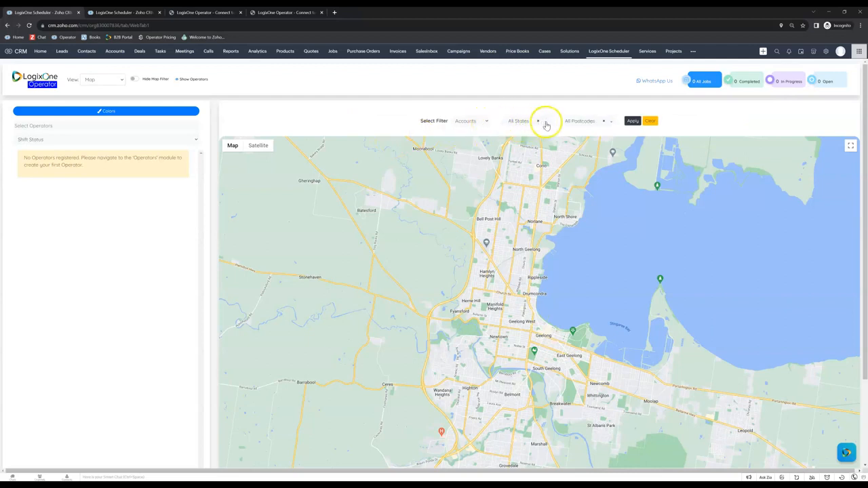
left_click(544, 122)
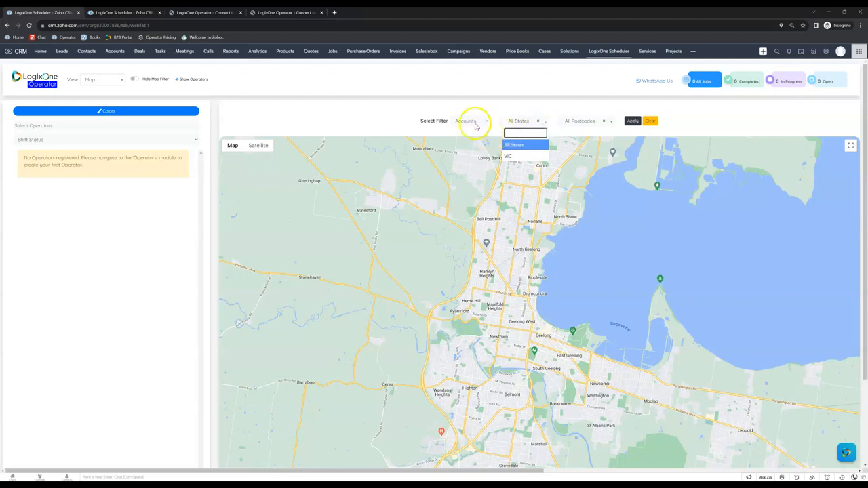
left_click(509, 156)
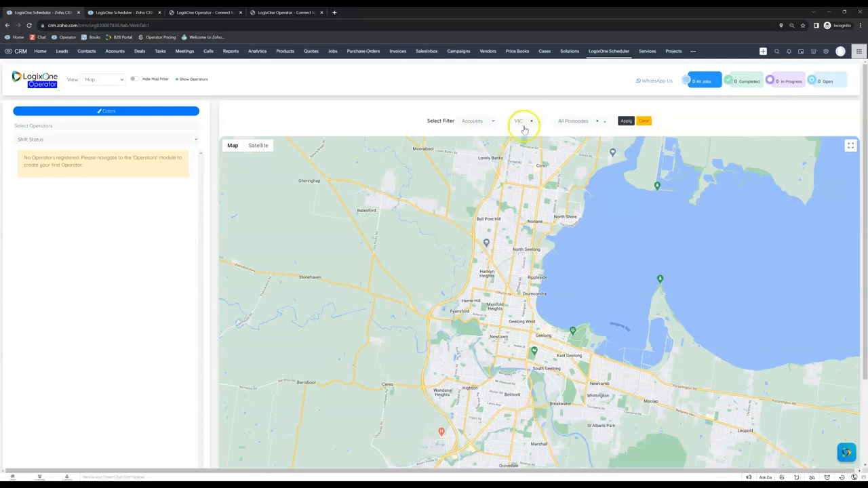
left_click(624, 122)
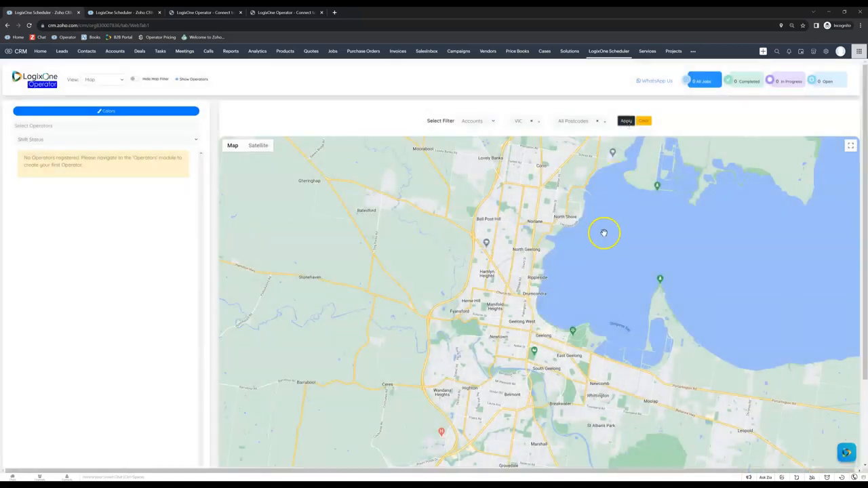
Find the account marker in Melbourne on the map and view its details
scroll(604, 233, "down", 1)
left_click_drag(604, 232, 378, 368)
scroll(547, 298, "down", 1)
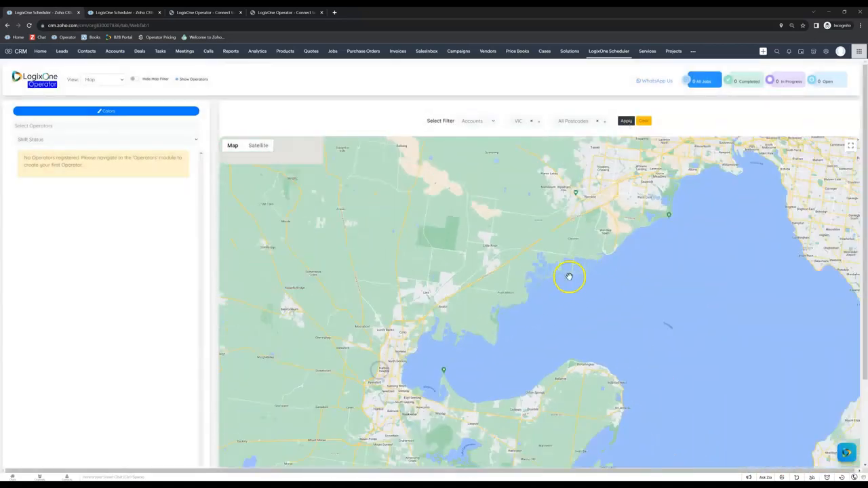
scroll(645, 242, "up", 3)
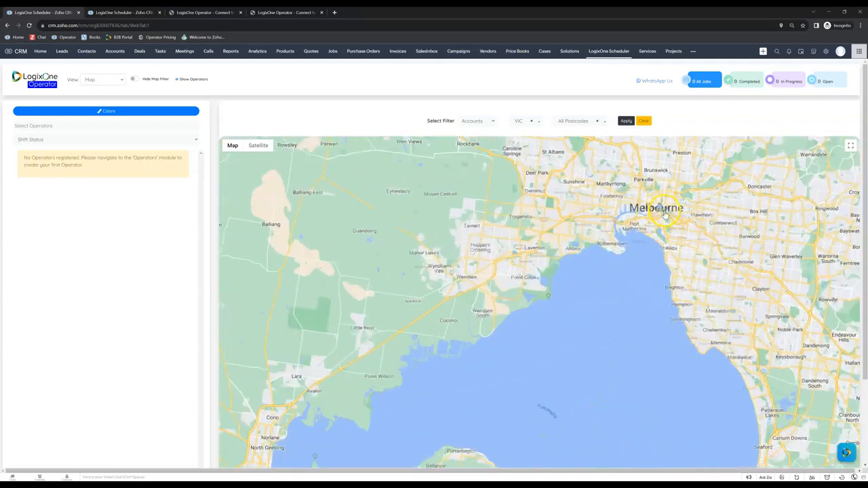
left_click(656, 209)
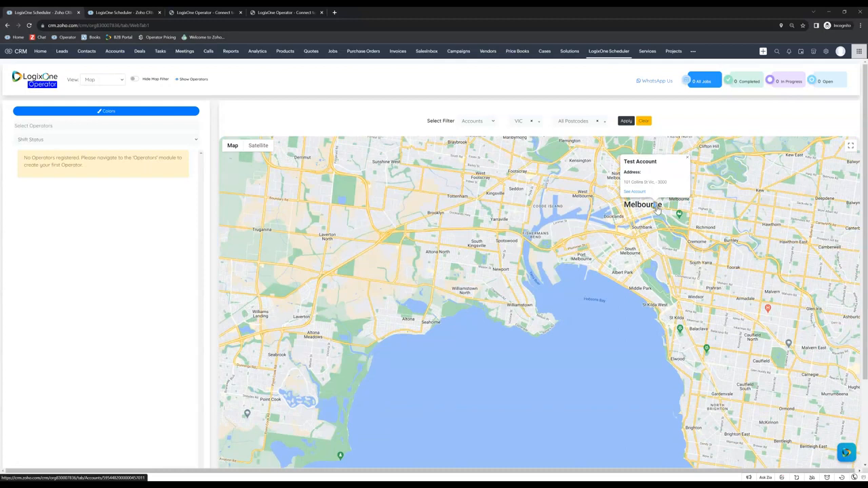
left_click(455, 224)
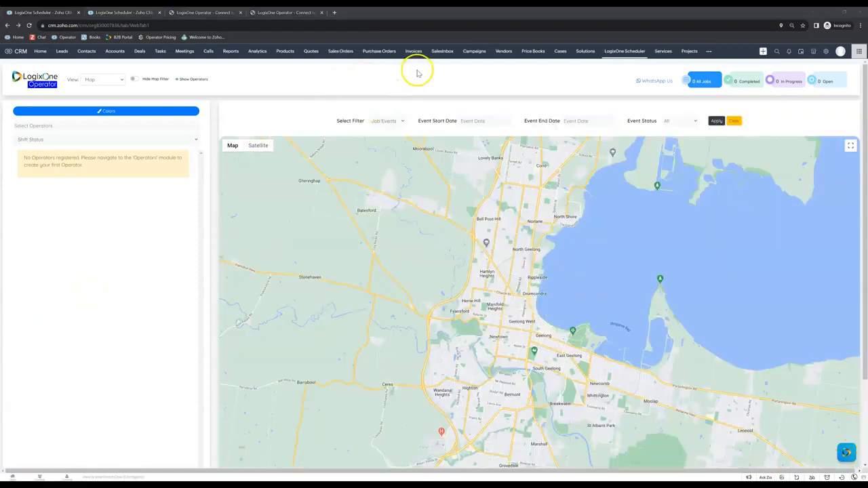
Collapse the Zoho Finance Suite promotion in Sales Orders and open a blank sales order form to review its fields
left_click(341, 52)
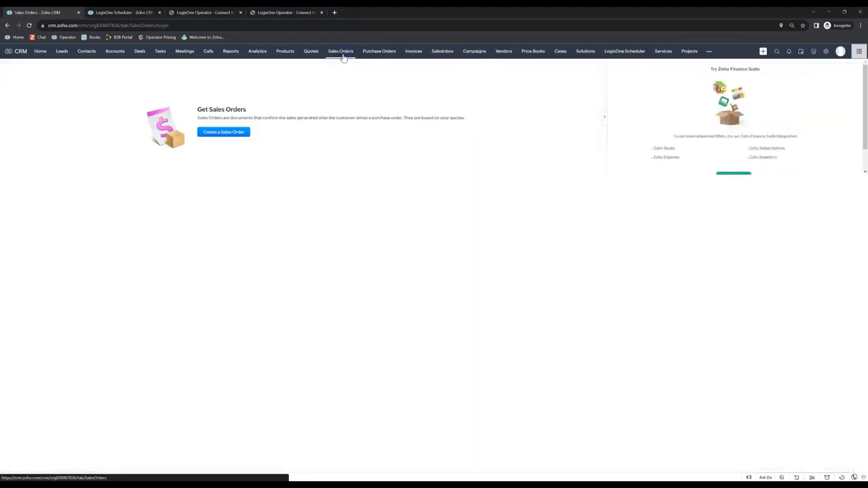
left_click(604, 116)
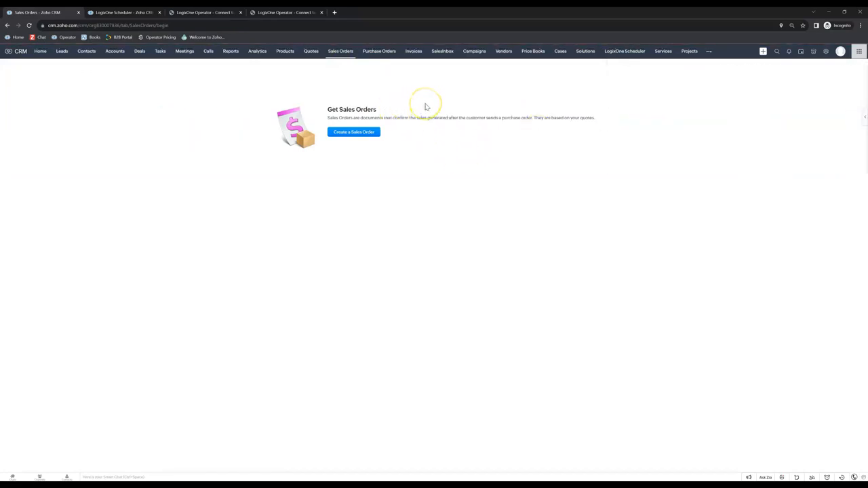
left_click(430, 124)
left_click(354, 133)
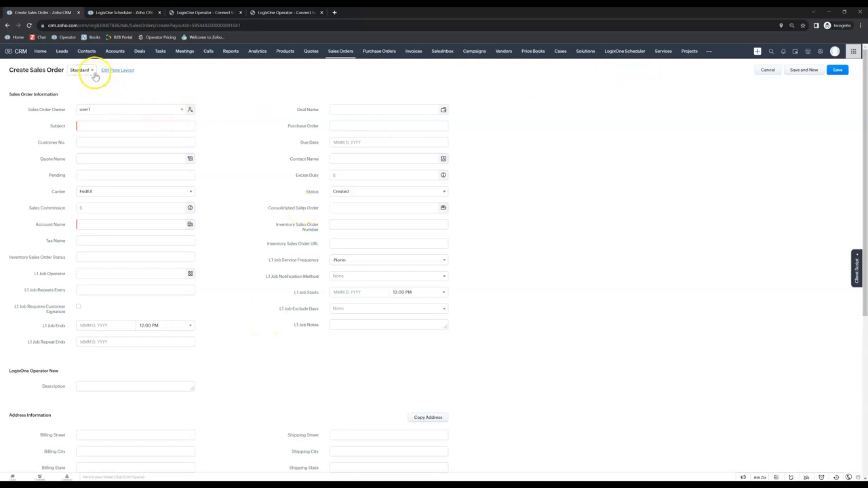
Open the Standard layout of the Sales Orders module for editing in the Modules and Fields setup
left_click(820, 52)
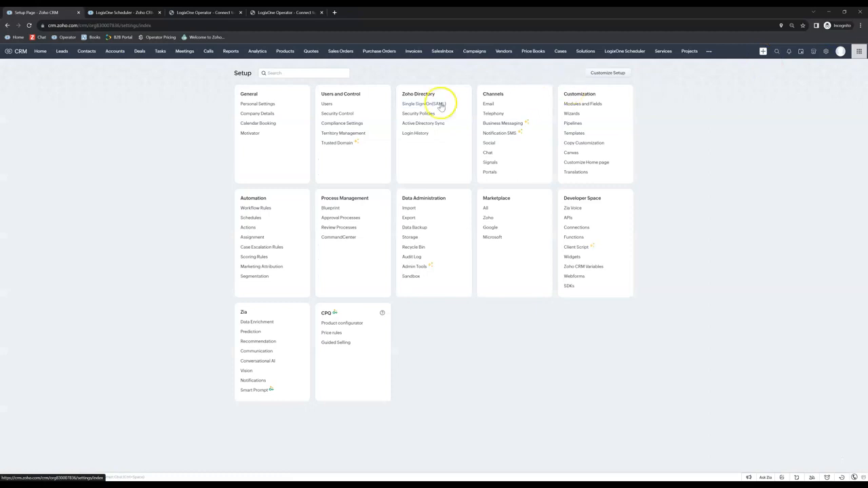
left_click(570, 105)
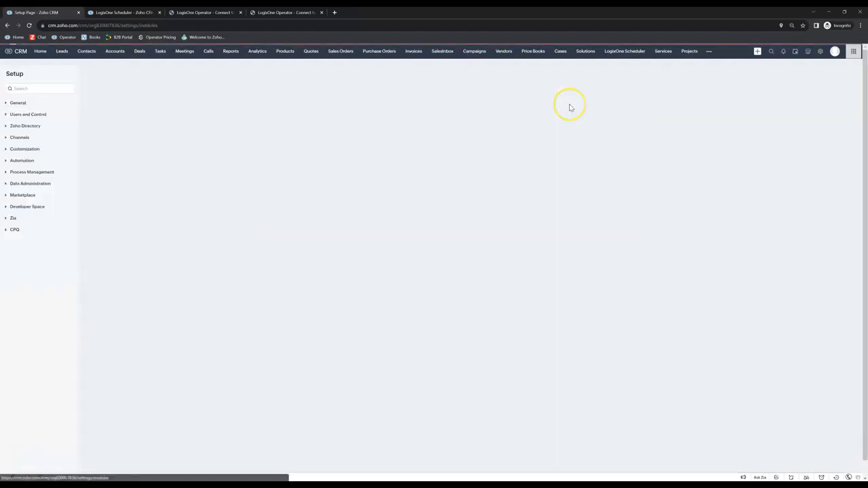
left_click(129, 251)
left_click(143, 251)
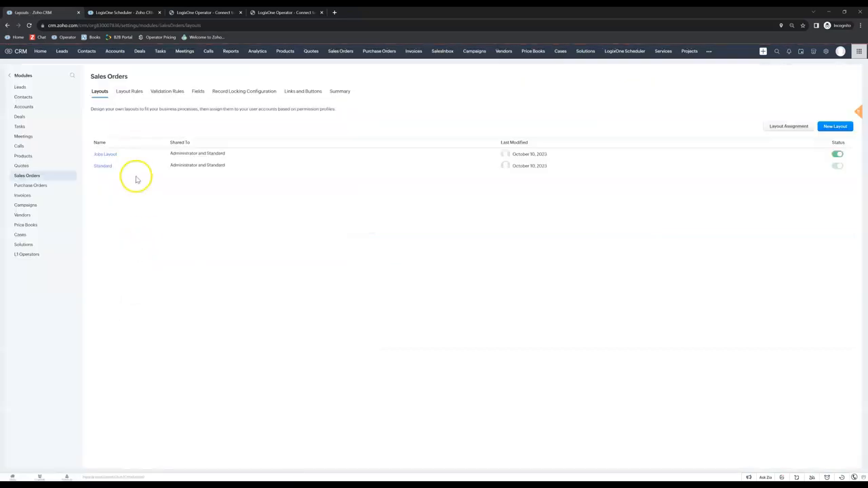
left_click(107, 167)
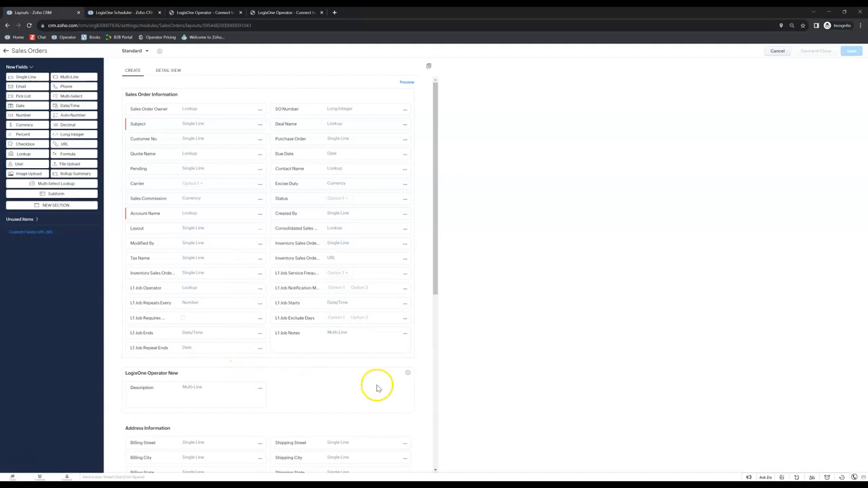
Delete the LogixOne Operator New section and add a section named LogixOne Operator Fields below Sales Order Information
left_click(408, 373)
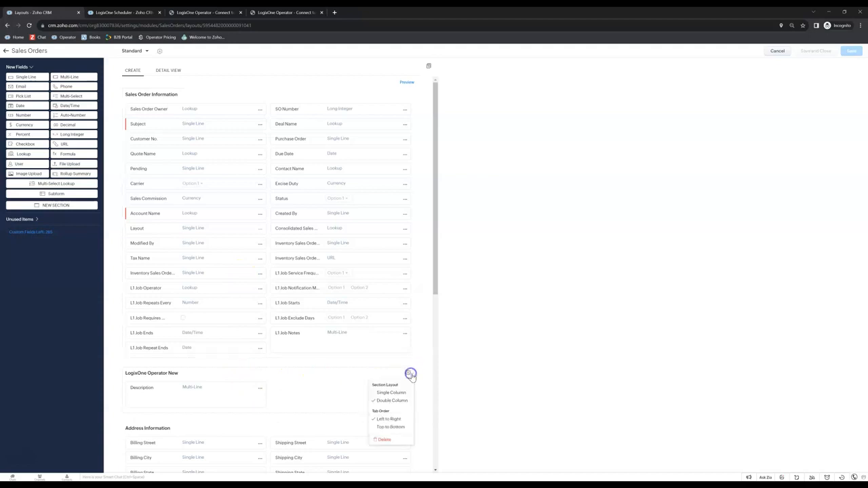
left_click(385, 441)
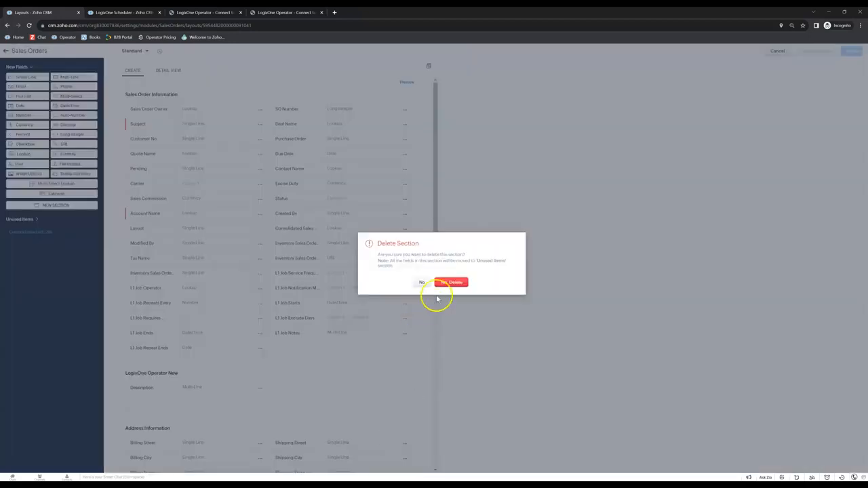
left_click(446, 283)
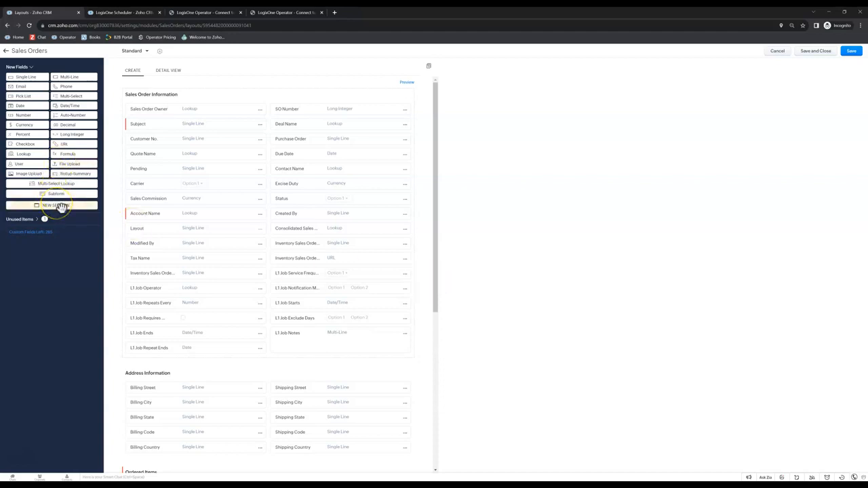
left_click_drag(60, 207, 187, 141)
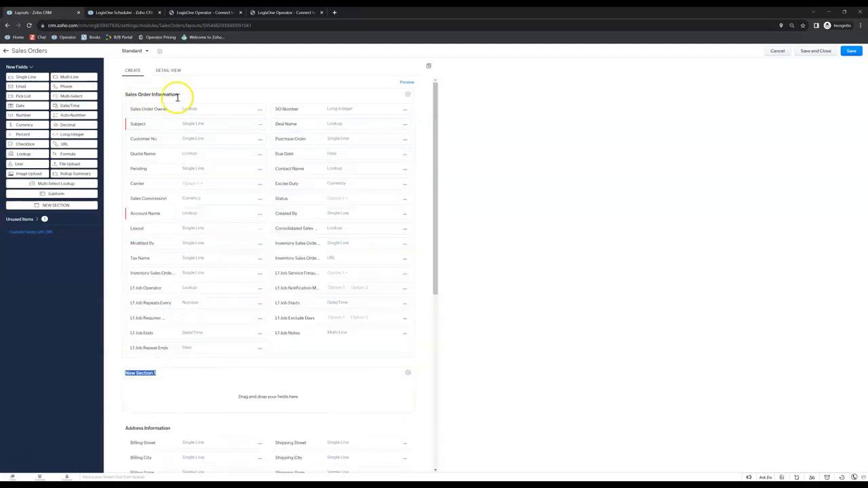
type("LogixOne Operator Fields")
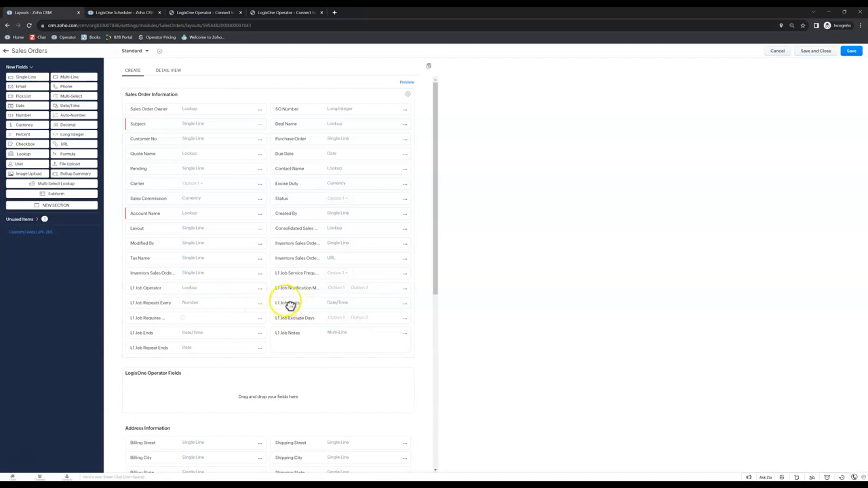
Move the L1 Job Starts and L1 Job Ends fields side by side into the LogixOne Operator Fields section
left_click_drag(289, 304, 151, 402)
left_click_drag(144, 397, 144, 397)
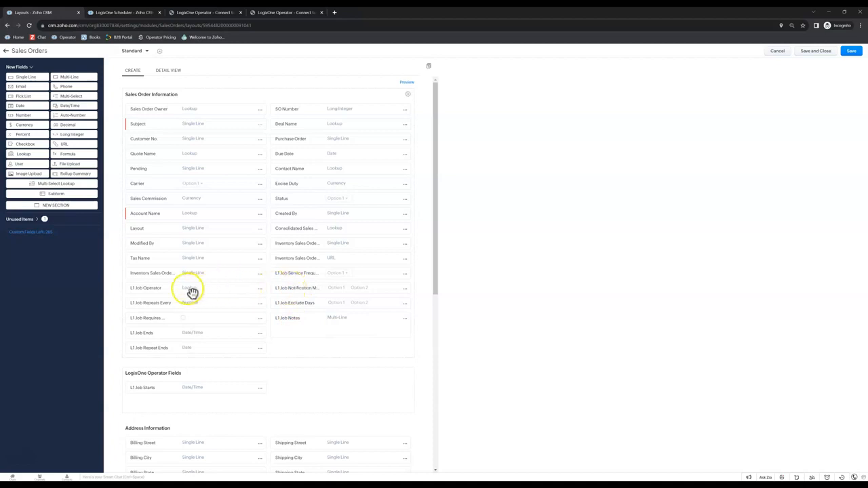
left_click_drag(143, 332, 287, 386)
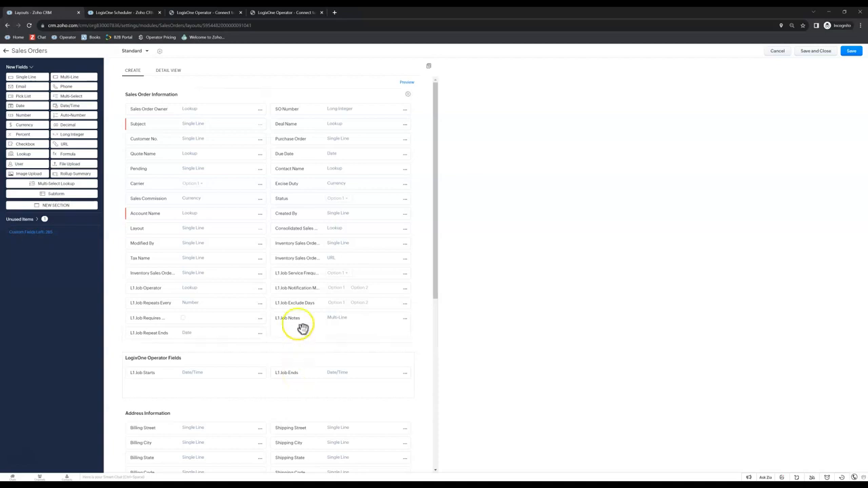
Move the L1 Job Service Frequency, Repeats Every, Exclude Days and Repeat Ends fields into LogixOne Operator Fields, below the job start and end fields
left_click(289, 274)
left_click_drag(291, 276, 291, 383)
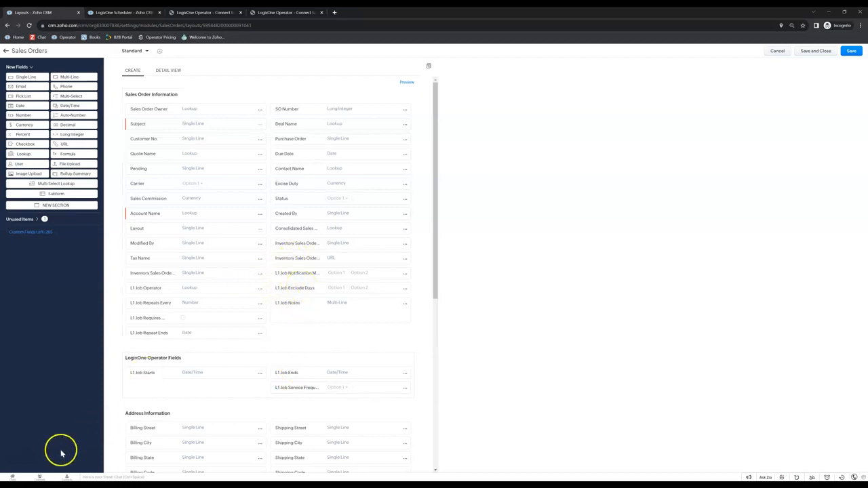
left_click(287, 388)
left_click(295, 320)
left_click_drag(285, 392, 203, 391)
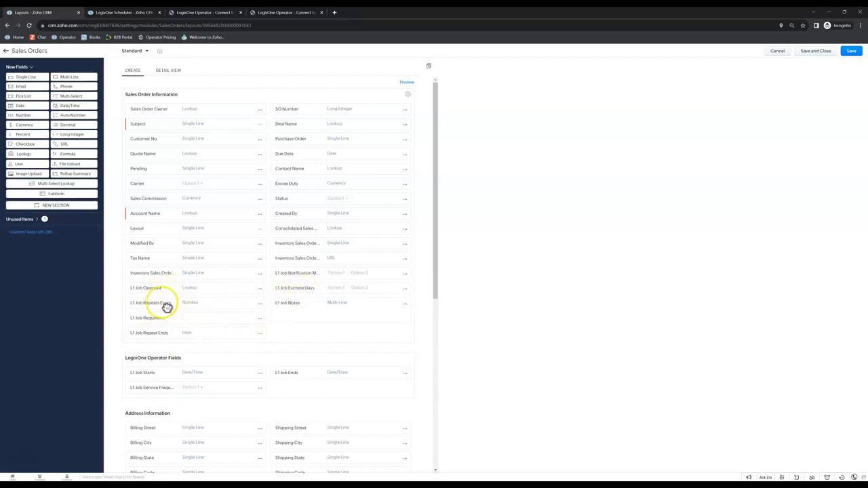
left_click_drag(167, 305, 165, 389)
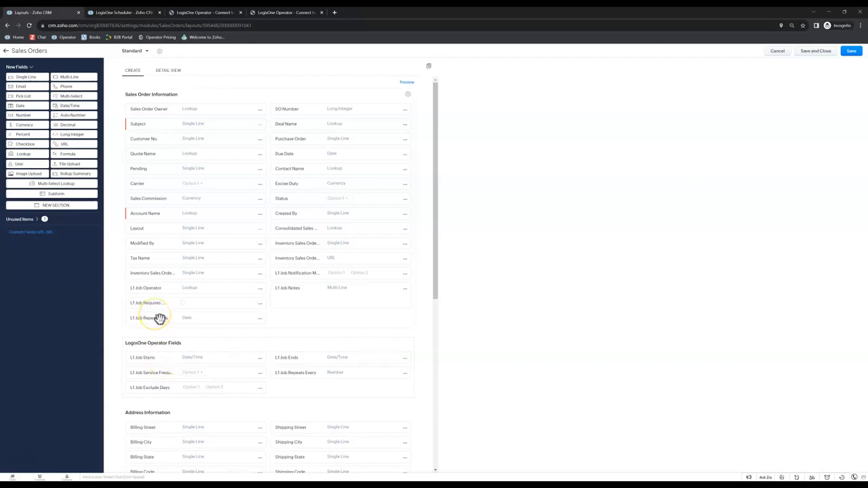
left_click_drag(156, 317, 302, 382)
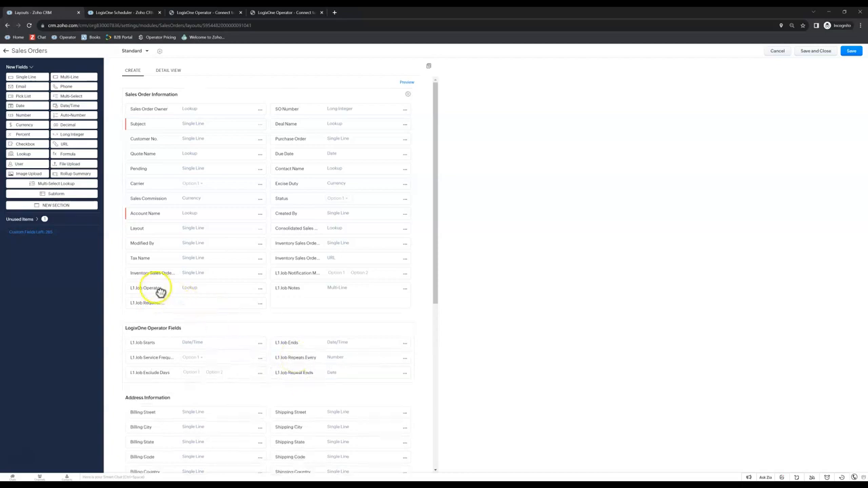
Move the L1 Job Operator, Notification, Requires and Notes fields into LogixOne Operator Fields and save the Standard layout
left_click_drag(158, 290, 153, 390)
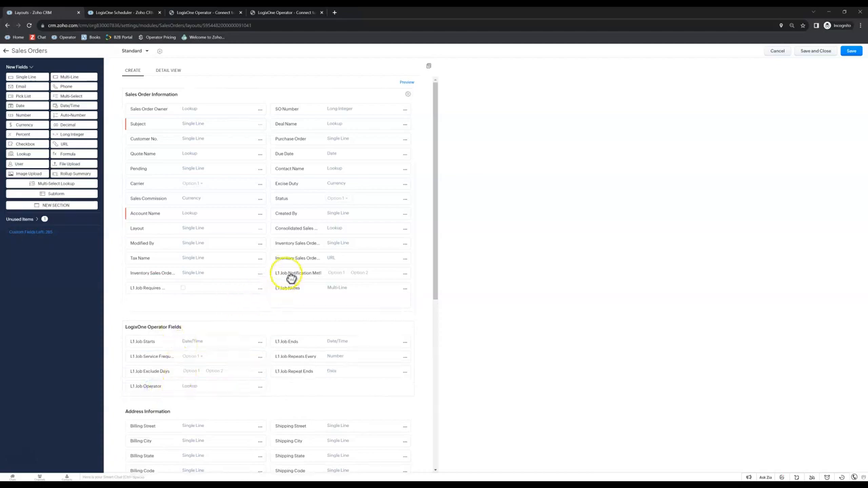
left_click_drag(287, 276, 279, 386)
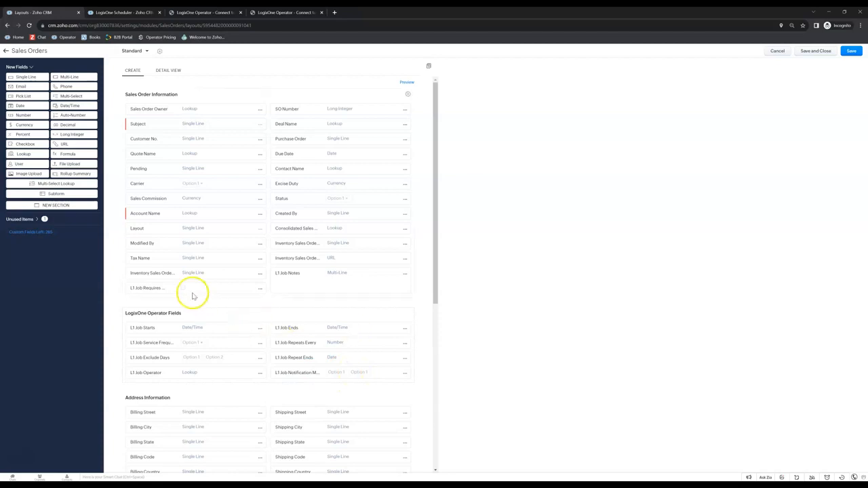
mouse_move(154, 292)
left_mouse_down()
mouse_move(165, 330)
mouse_move(155, 391)
left_mouse_up()
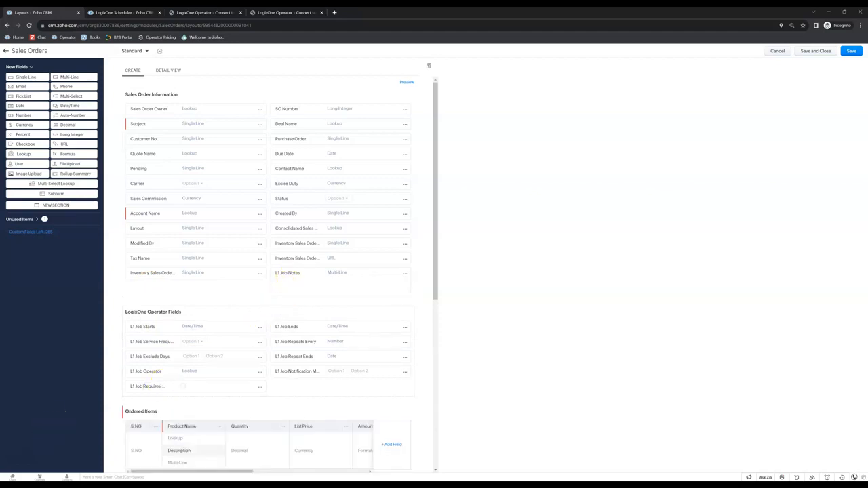
left_click_drag(287, 274, 284, 401)
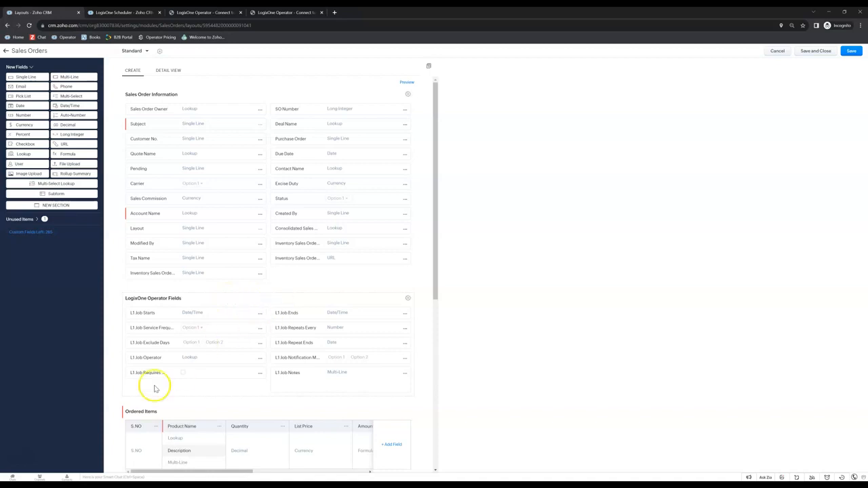
left_click(852, 50)
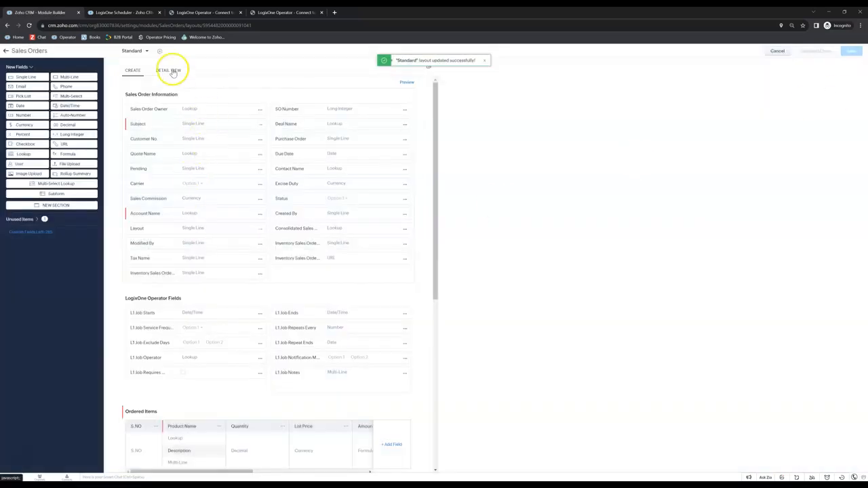
Create a new Sales Orders layout cloned from Standard and name it LogixOne Jobs
left_click(160, 52)
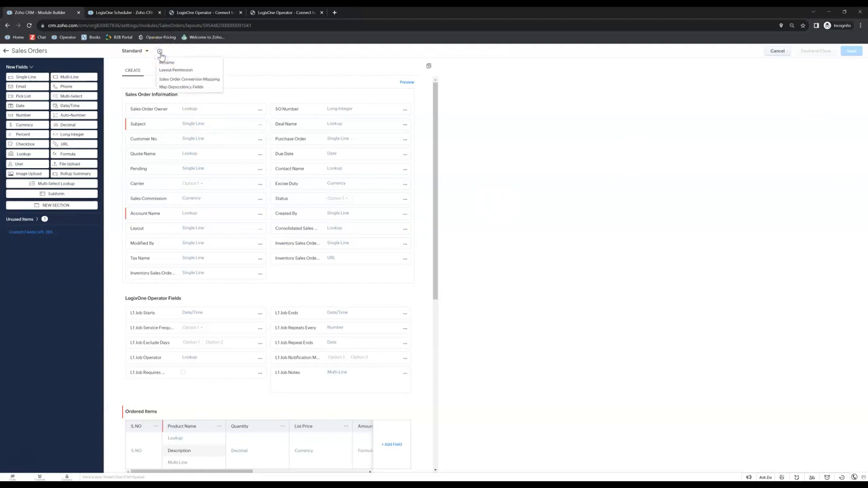
left_click(147, 52)
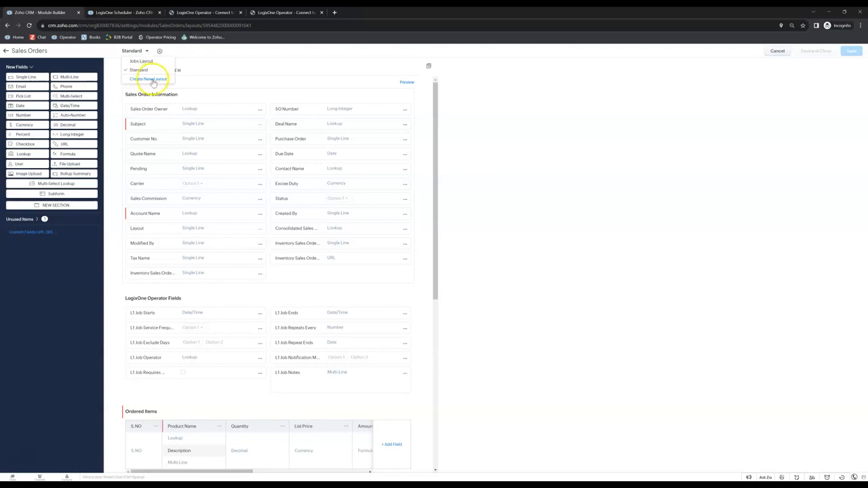
left_click(149, 80)
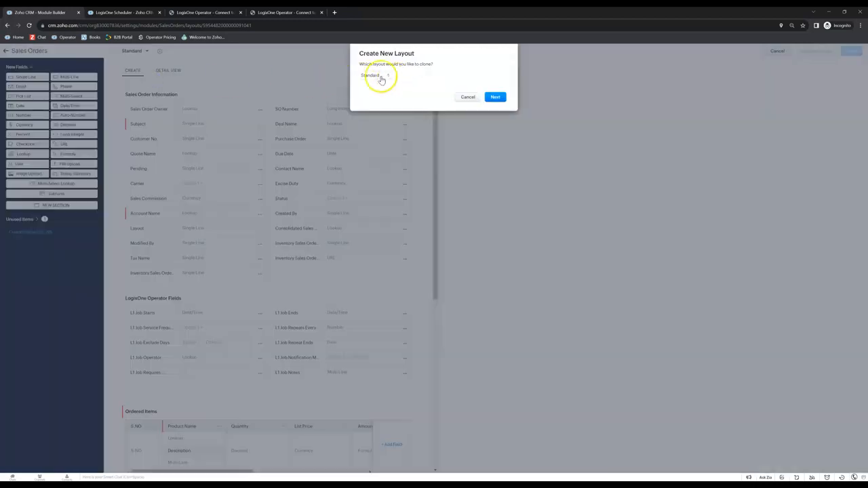
left_click(501, 98)
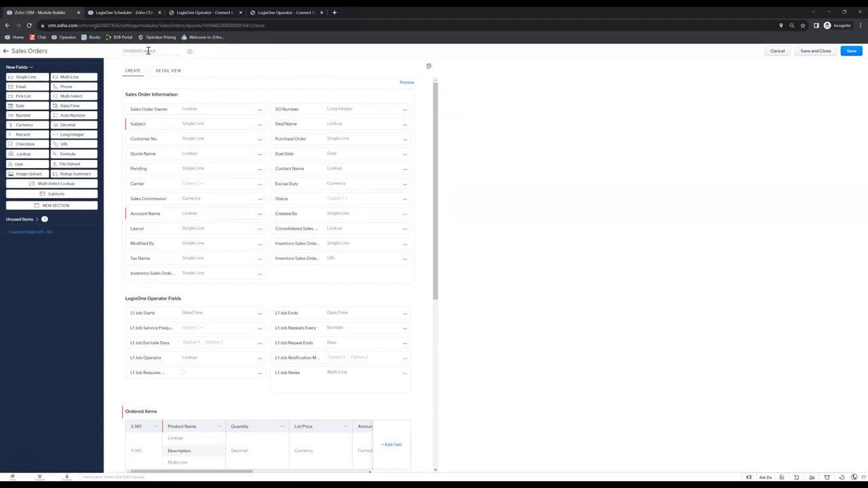
left_click(157, 50)
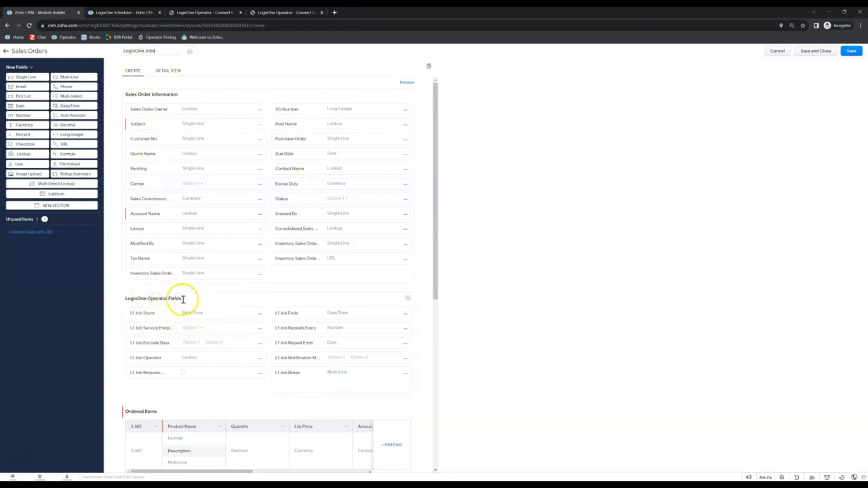
left_click(214, 303)
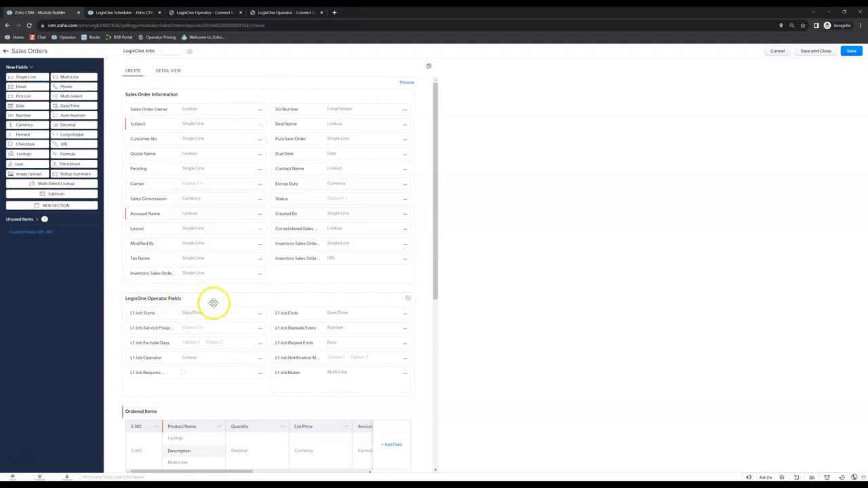
Remove the Sales Commission and Carrier fields from the Sales Order Information section of the LogixOne Jobs layout
left_click(262, 276)
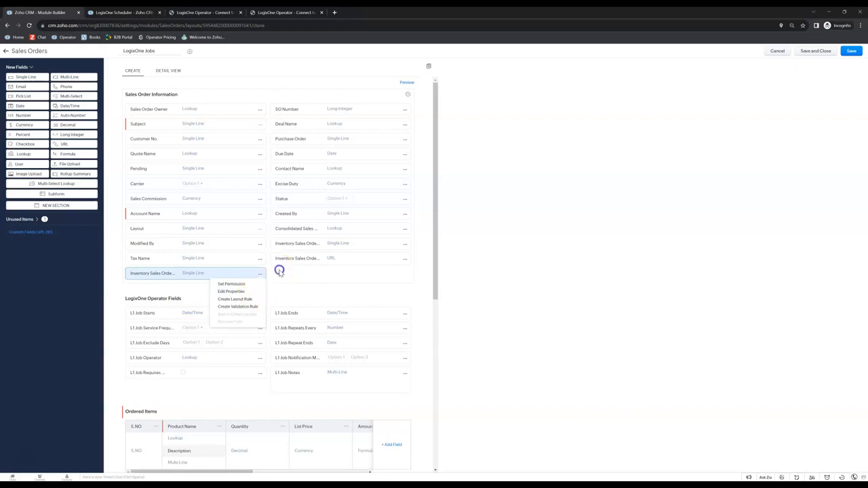
left_click(278, 269)
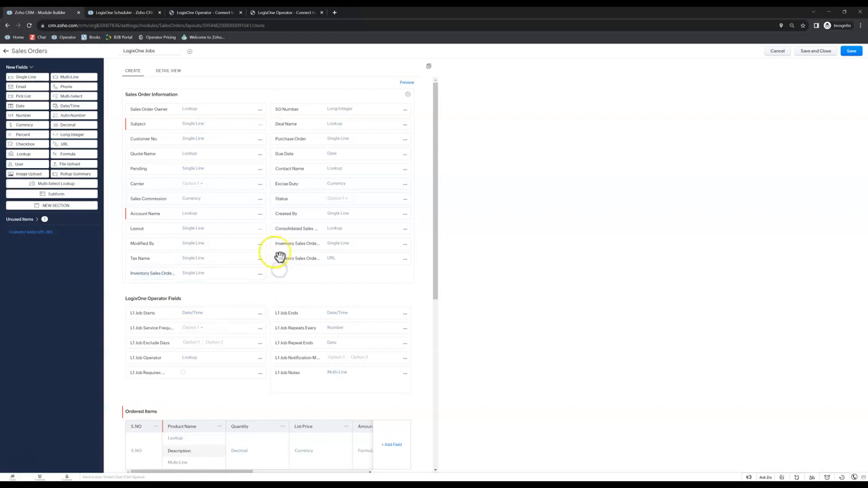
left_click(260, 200)
left_click(242, 256)
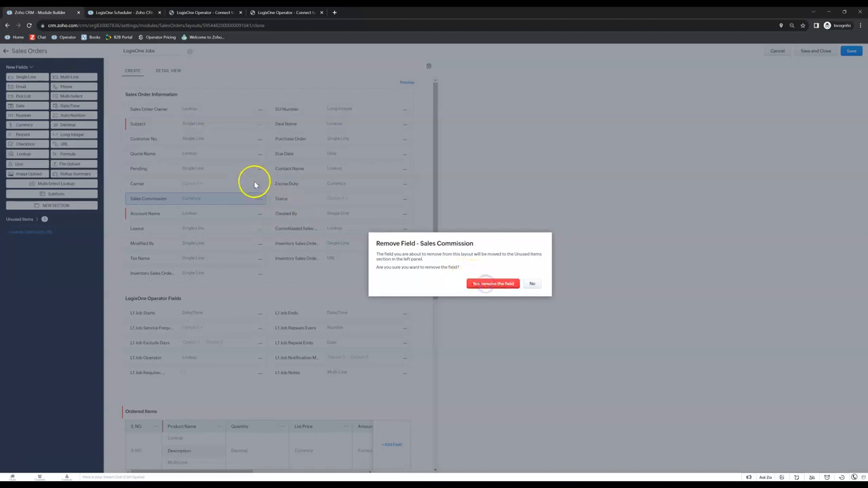
left_click(491, 284)
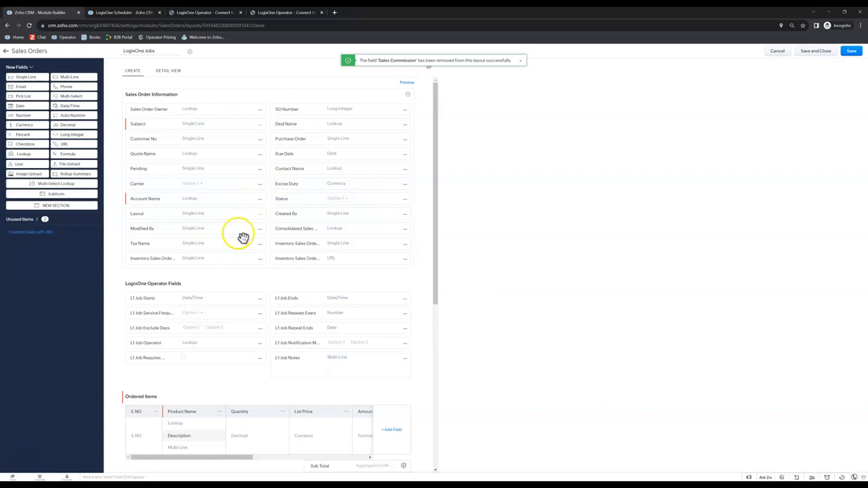
left_click(260, 184)
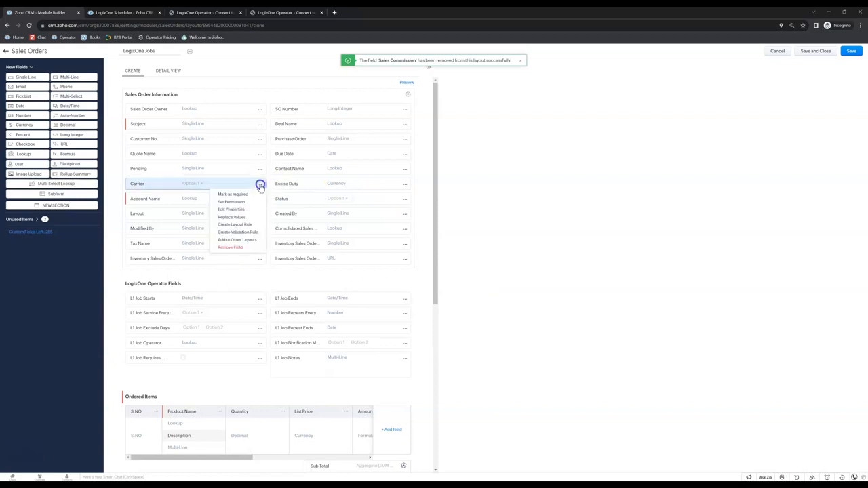
left_click(233, 247)
left_click(498, 283)
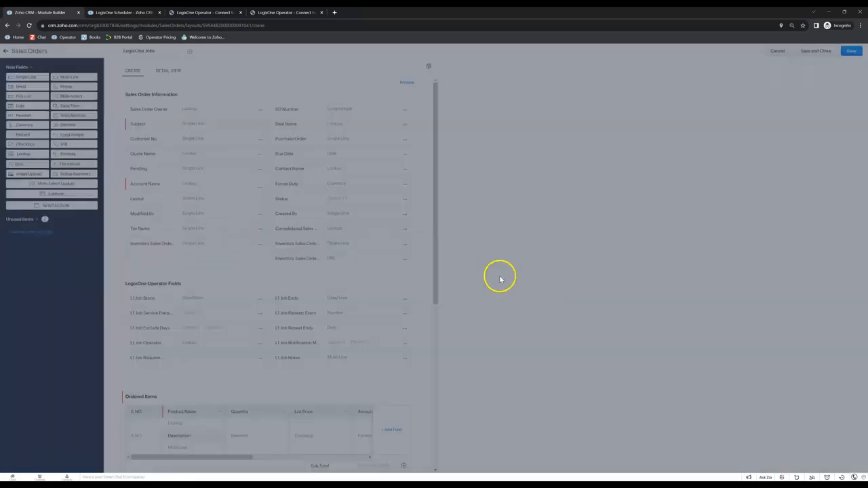
Remove the Excise Duty and Purchase Order fields from the Sales Order Information section
left_click(405, 183)
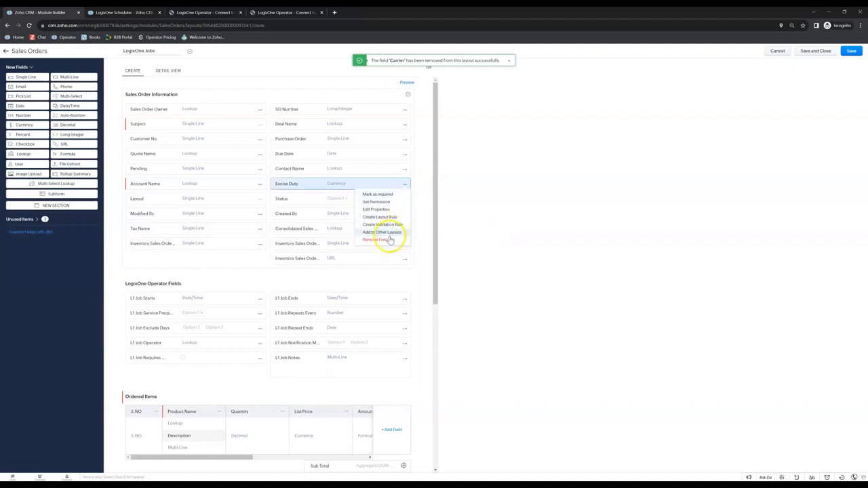
left_click(388, 238)
left_click(495, 282)
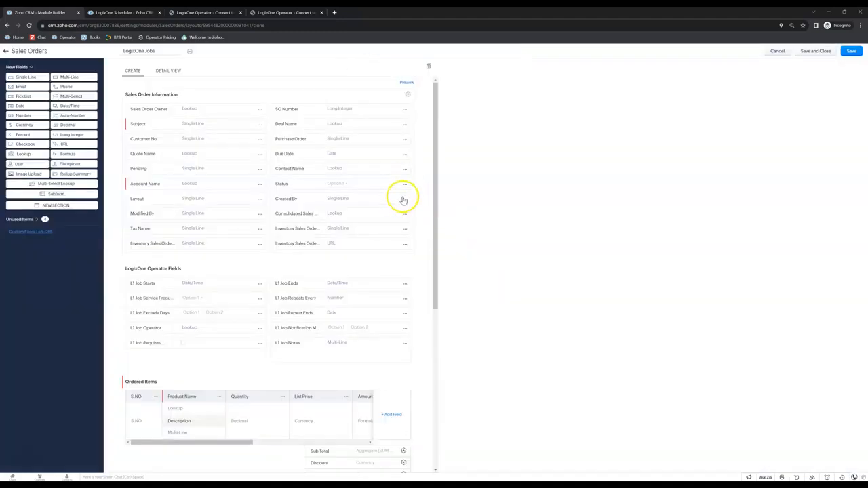
left_click(405, 214)
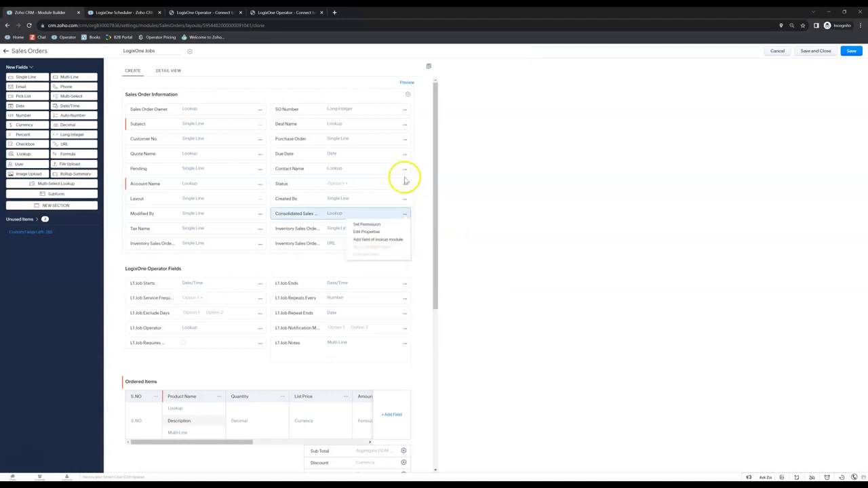
left_click(404, 139)
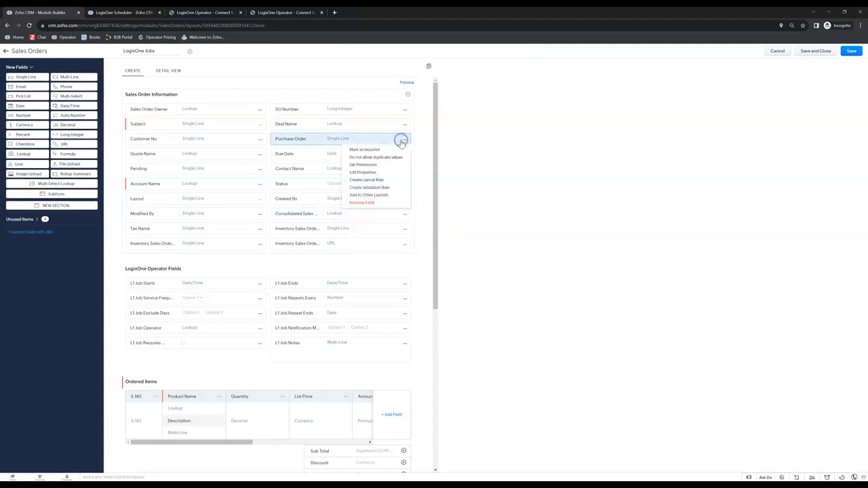
left_click(382, 204)
left_click(499, 284)
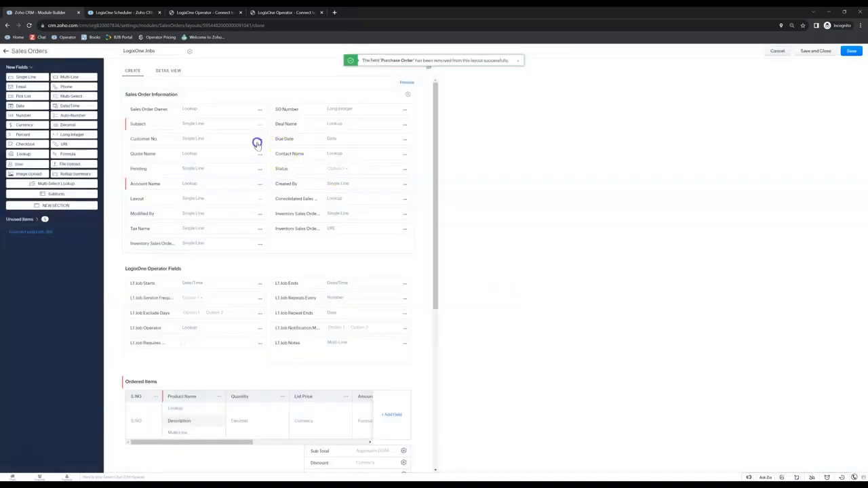
Remove the Customer No. and Pending fields from the Sales Order Information section
left_click(258, 140)
left_click(238, 201)
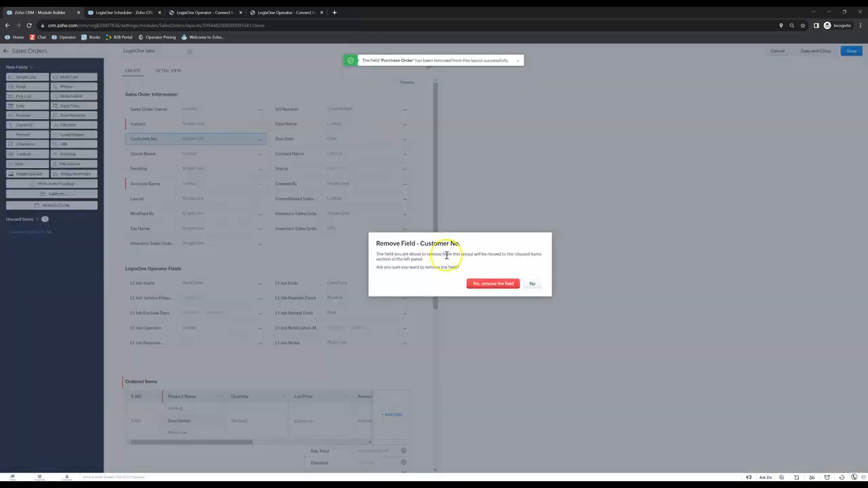
left_click(493, 283)
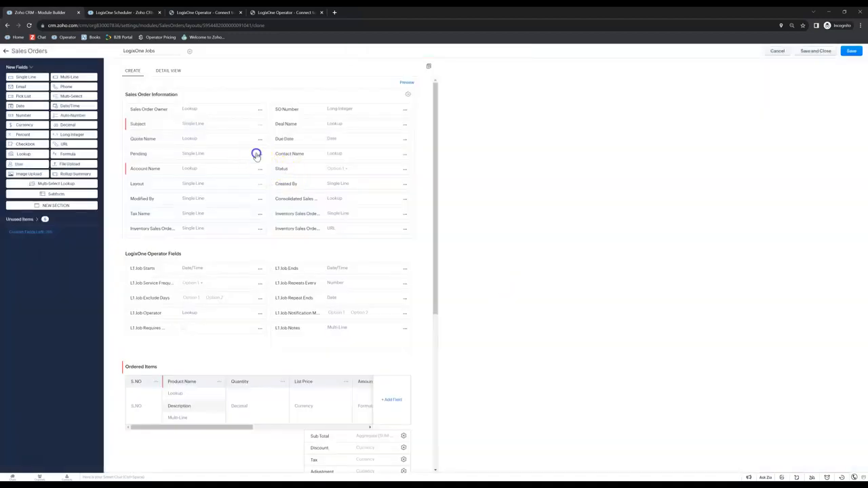
left_click(258, 154)
left_click(235, 214)
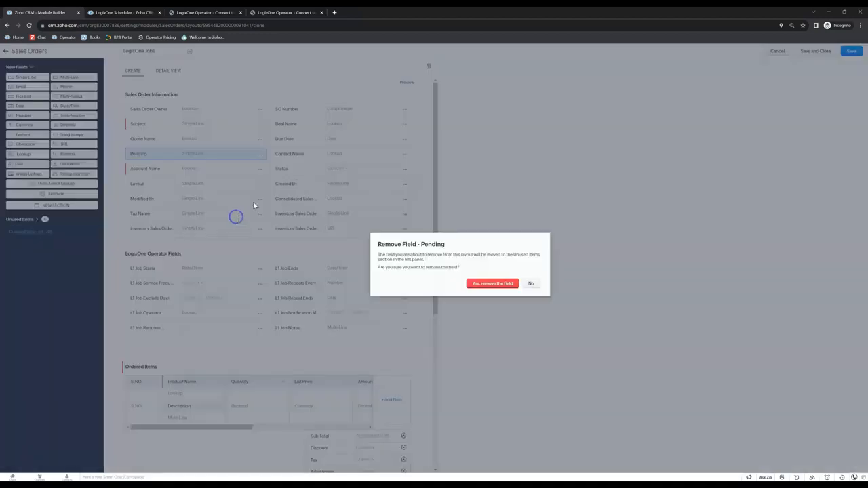
left_click(497, 284)
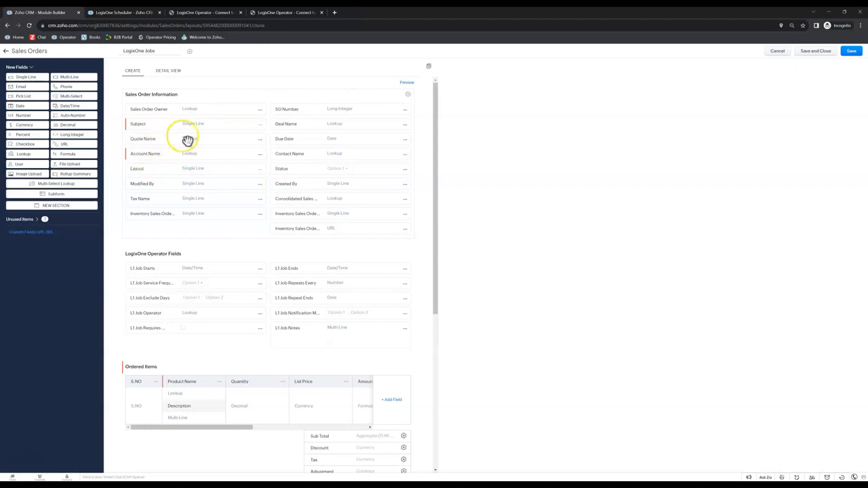
Remove the Due Date field from Sales Order Information and show the available options for the L1 Job Starts field
left_click(404, 139)
left_click(385, 195)
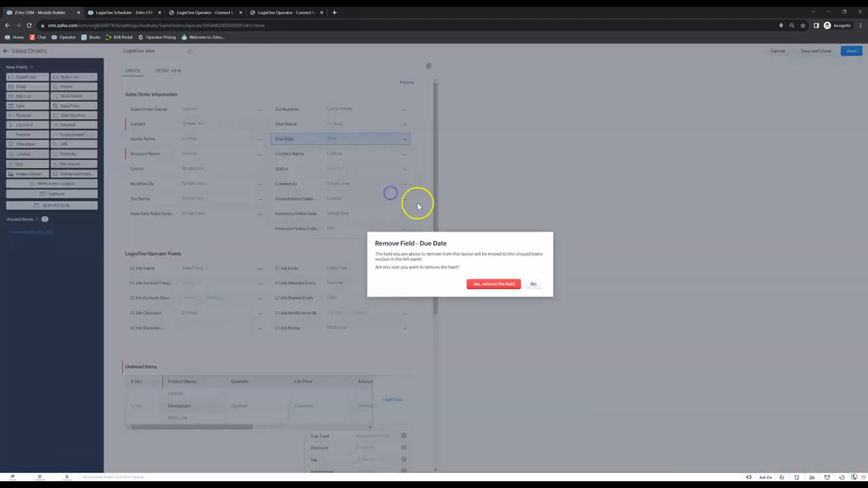
left_click(491, 285)
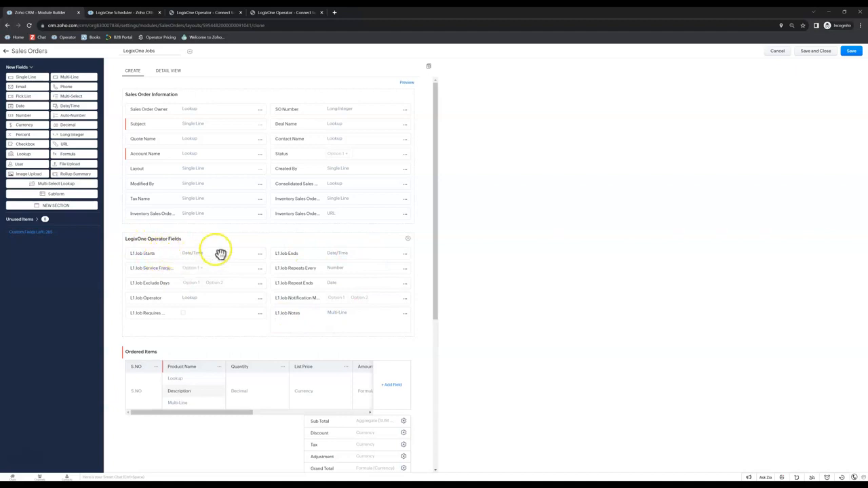
left_click(260, 253)
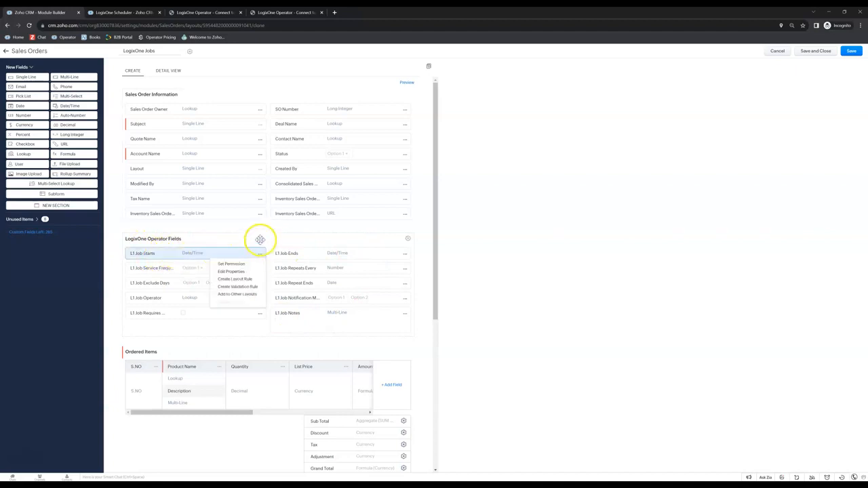
Move the Address Information section above the Terms and Conditions section in the LogixOne Jobs layout
left_click(258, 229)
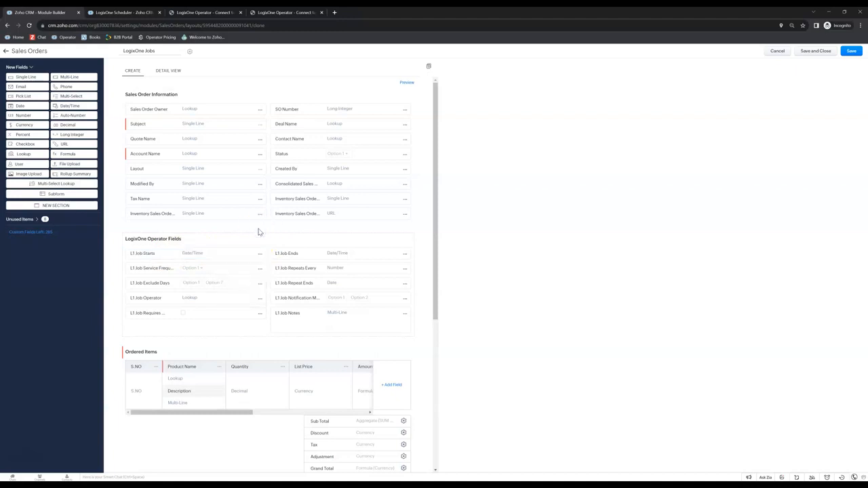
scroll(258, 232, "down", 3)
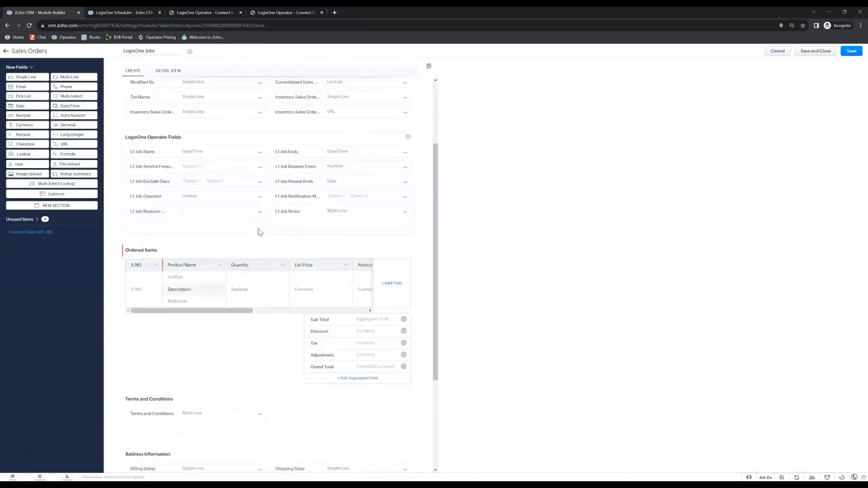
scroll(258, 232, "down", 1)
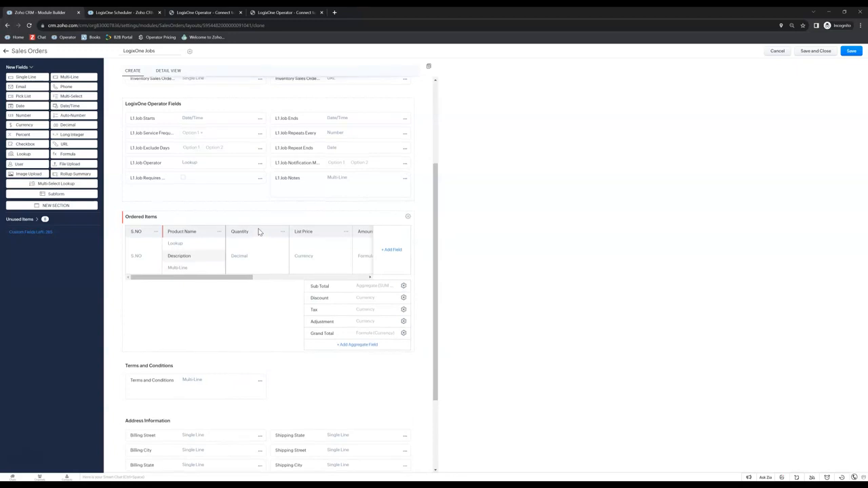
scroll(259, 233, "up", 2)
scroll(258, 232, "down", 3)
left_click(258, 178)
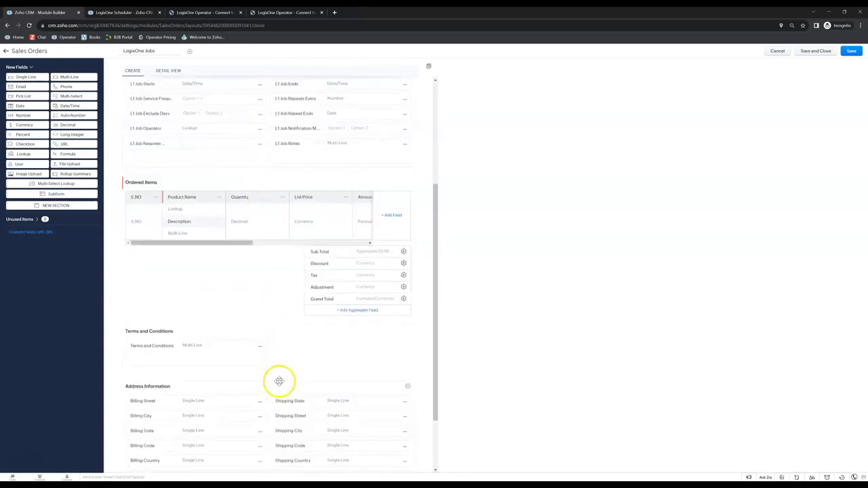
left_click_drag(280, 384, 290, 263)
Move the L1 Job Repeats Every field directly below L1 Job Service Frequency in the LogixOne Operator Fields section
left_click_drag(287, 269, 259, 330)
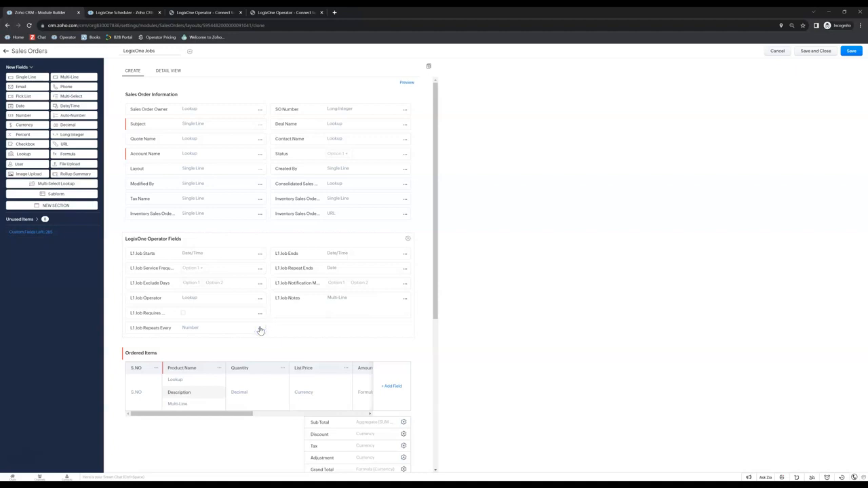
left_click_drag(203, 332, 221, 291)
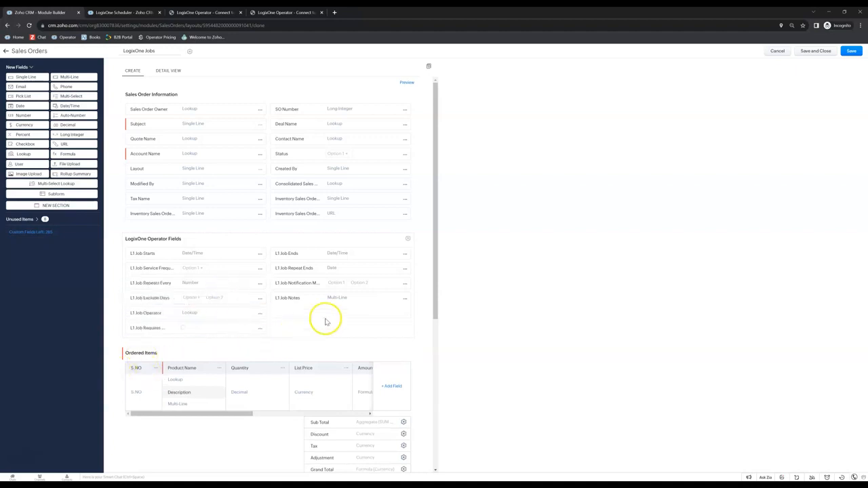
Save the LogixOne Jobs layout with layout permission assigned to the Administrator and Standard profiles
scroll(325, 321, "down", 1)
scroll(325, 318, "down", 3)
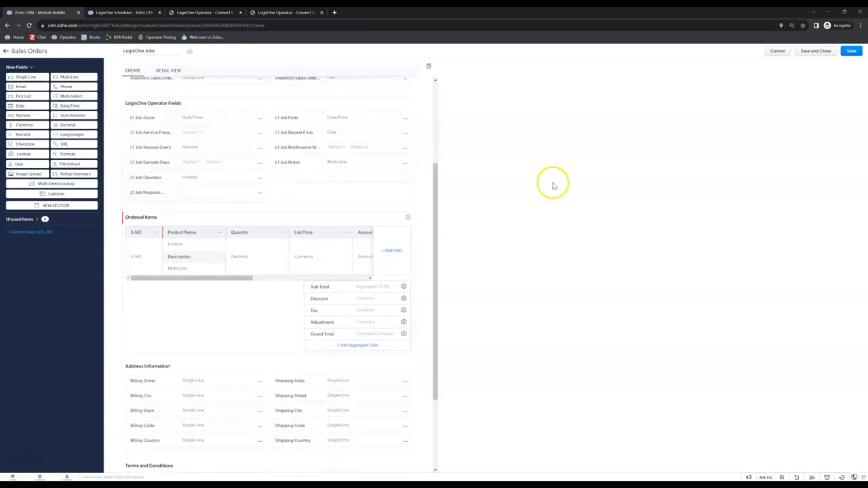
left_click(850, 52)
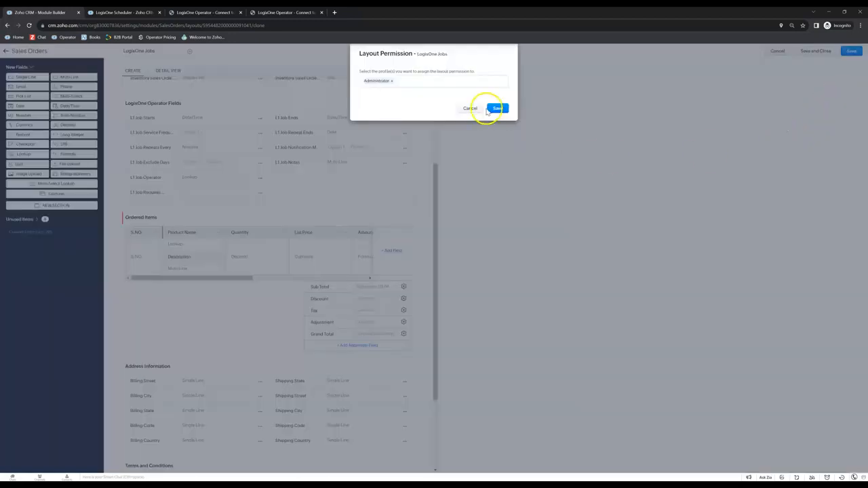
left_click(412, 81)
left_click(373, 95)
left_click(497, 110)
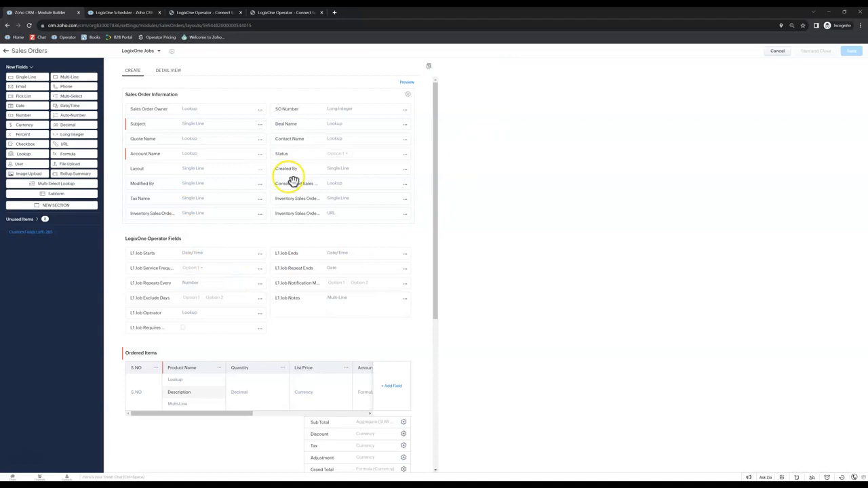
Look over the saved LogixOne Jobs layout and view the list of layouts for the Invoices module
scroll(264, 290, "down", 5)
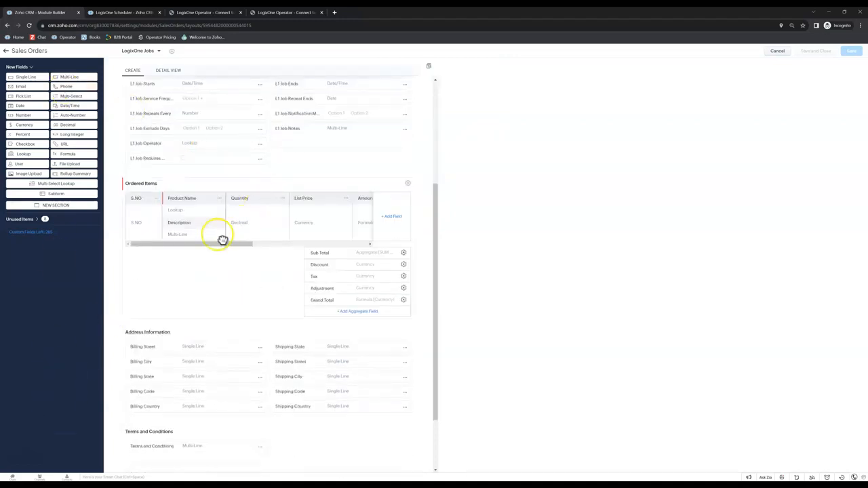
scroll(230, 193, "up", 4)
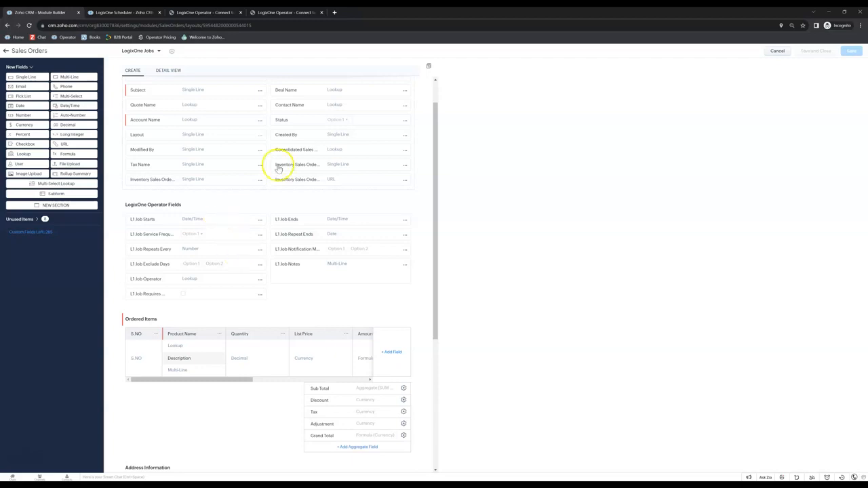
left_click(5, 53)
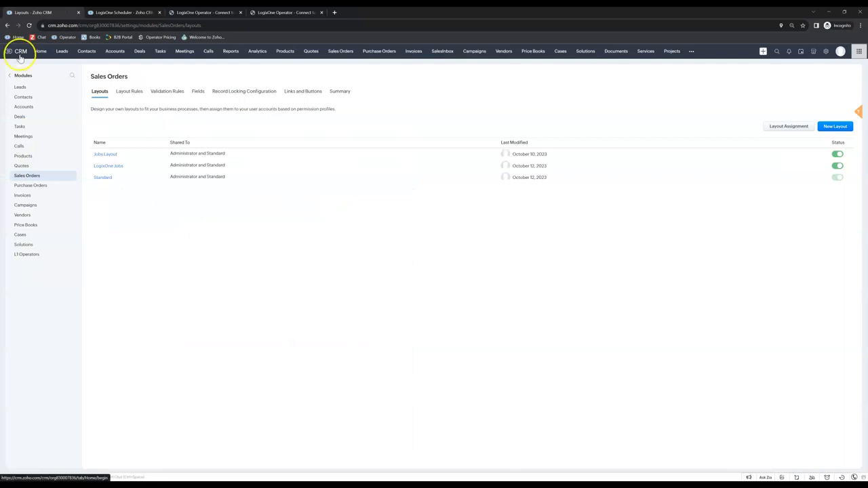
left_click(23, 196)
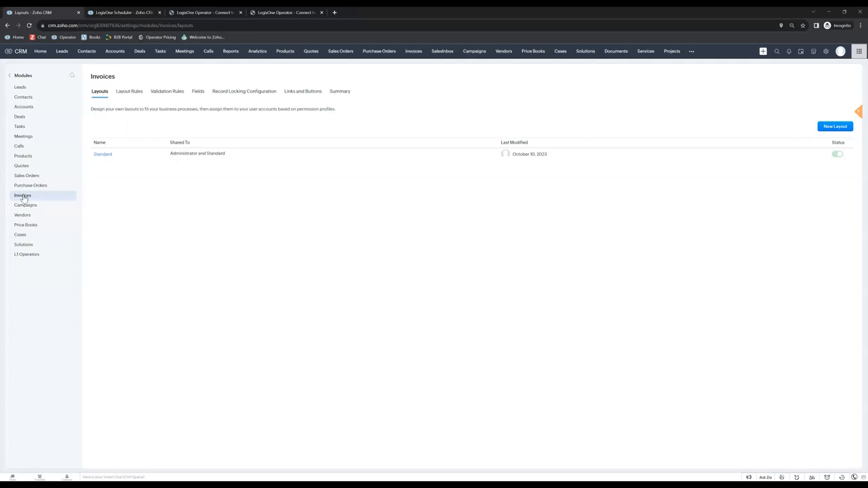
left_click(32, 176)
Rename the Sales Orders module to Job Cards, with Job Card as the singular form
left_click(9, 75)
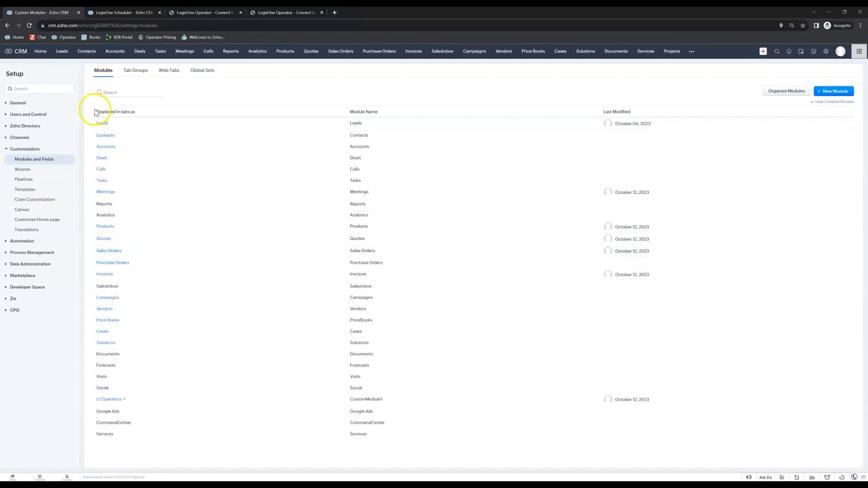
left_click(127, 252)
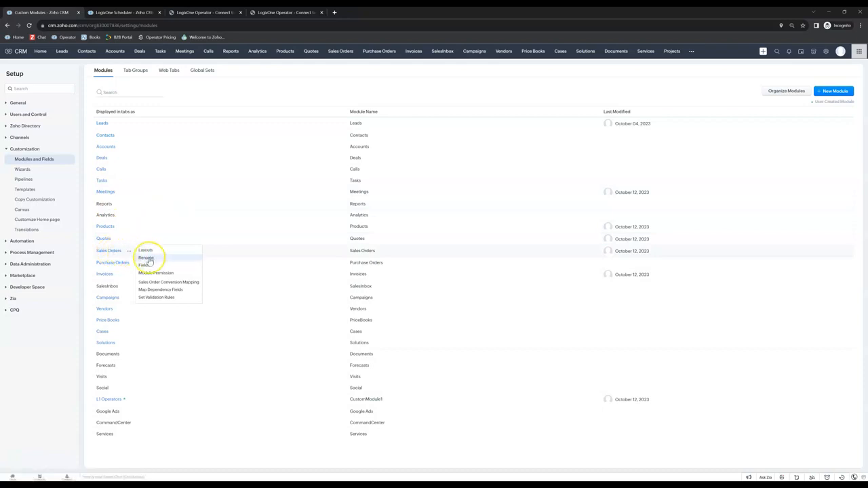
left_click(147, 258)
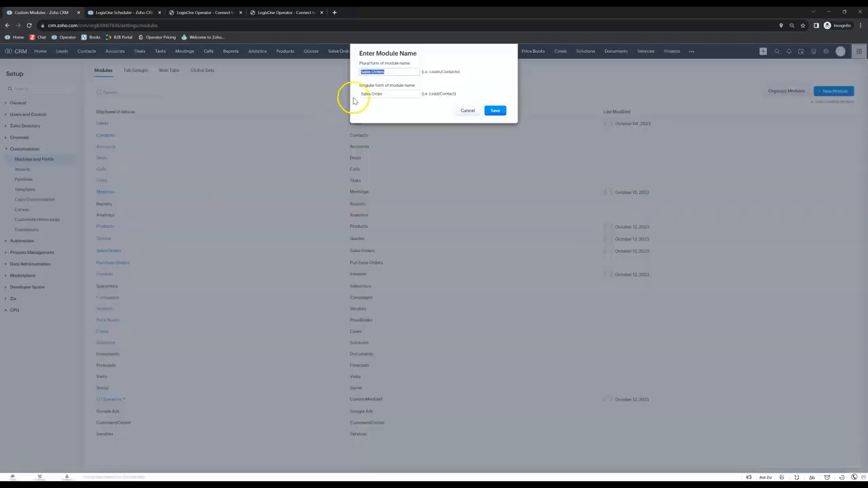
type("Job")
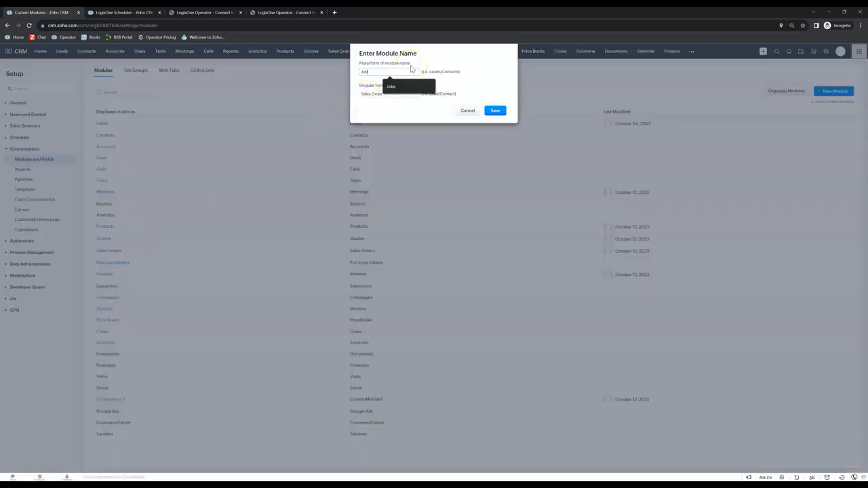
type(" Cards")
key("Tab")
type("Job")
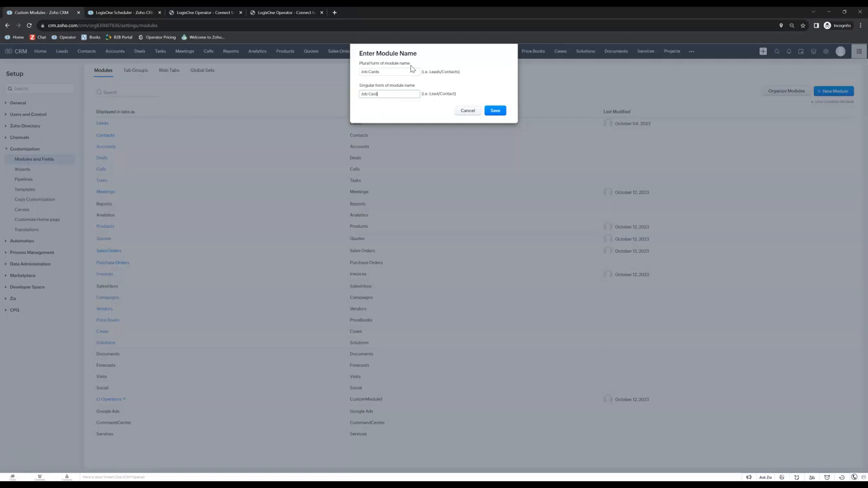
left_click(494, 111)
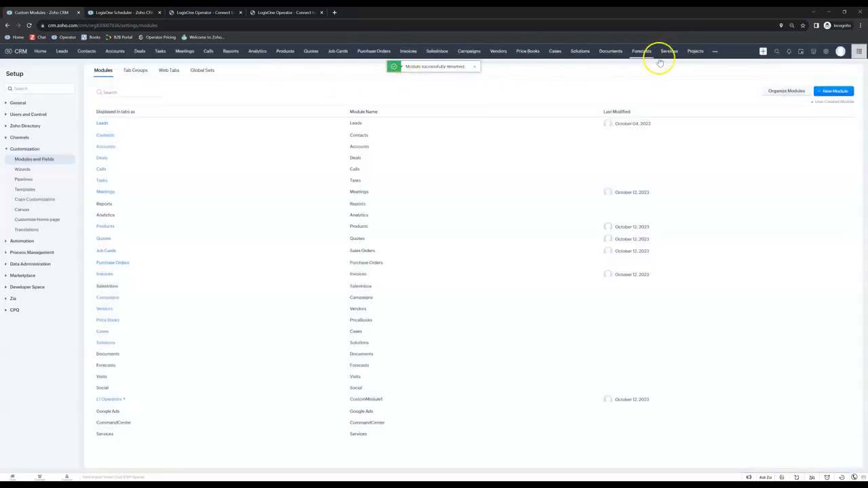
Open the Job Cards module and start a new job card to examine its LogixOne Operator fields
left_click(713, 51)
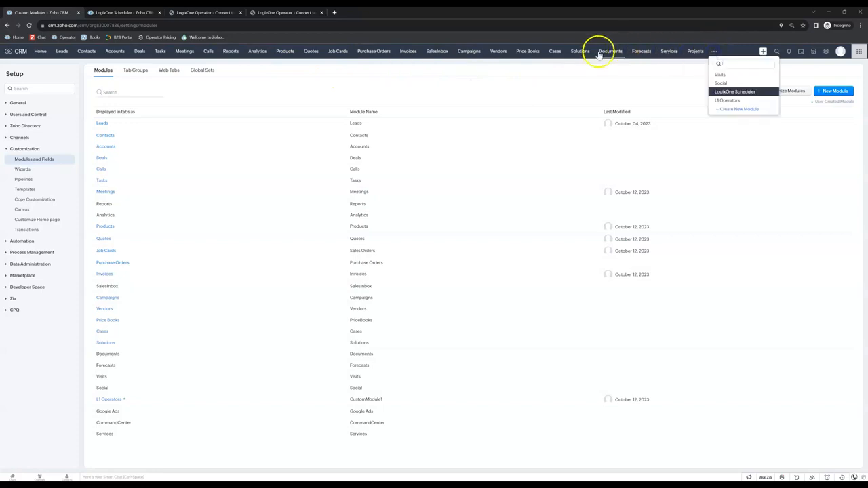
left_click(337, 52)
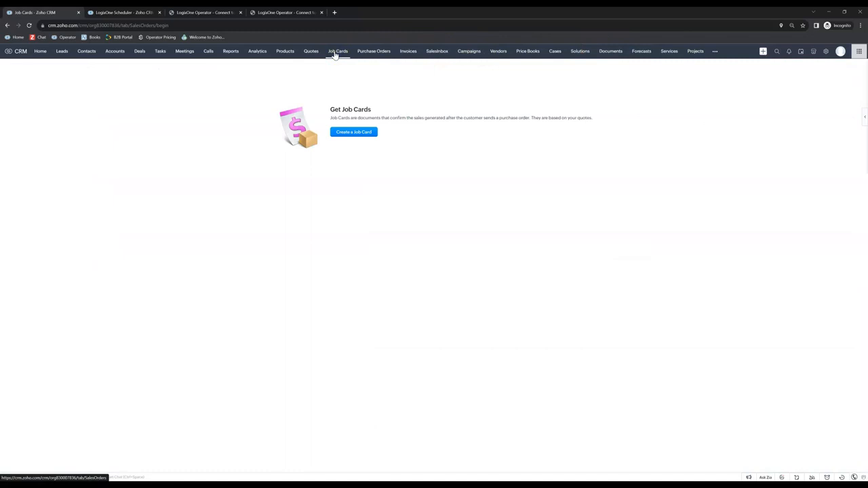
left_click(365, 134)
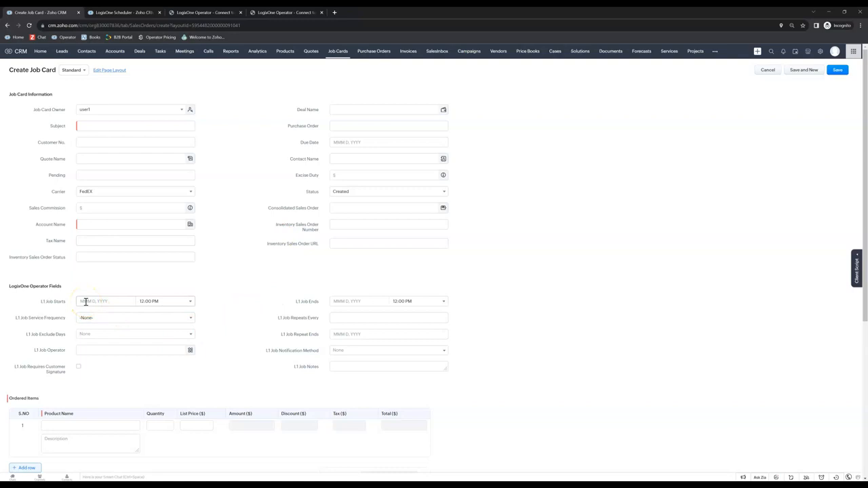
scroll(85, 301, "down", 1)
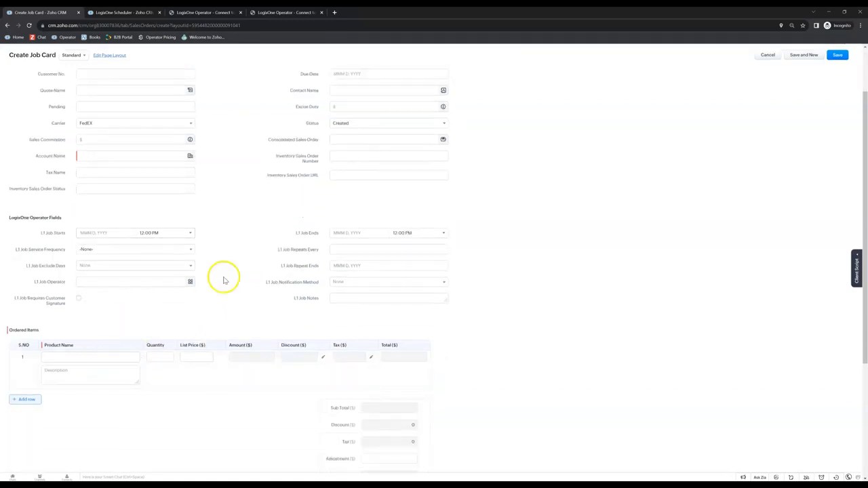
scroll(257, 232, "up", 1)
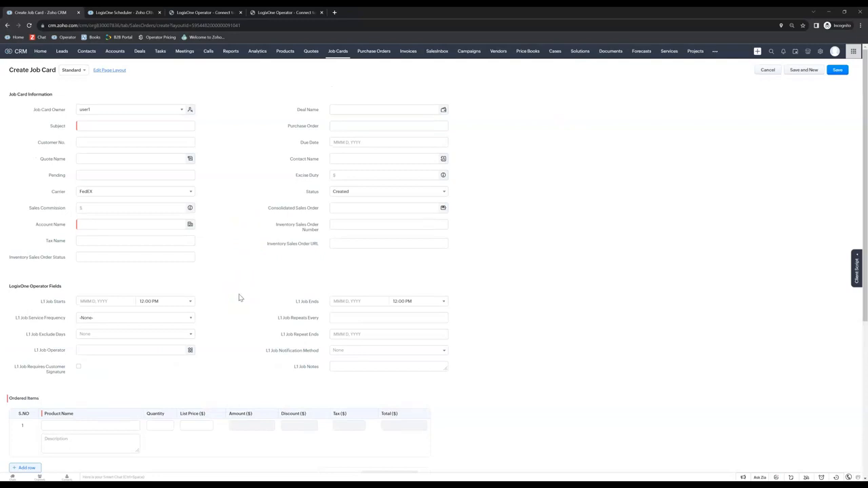
Rename the Invoices module to Completed Jobs, with Completed Job as the singular form
left_click(820, 52)
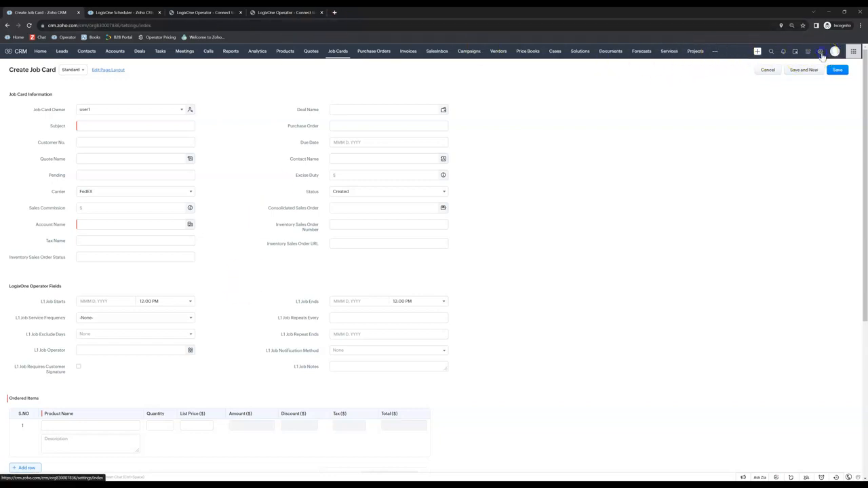
left_click(593, 103)
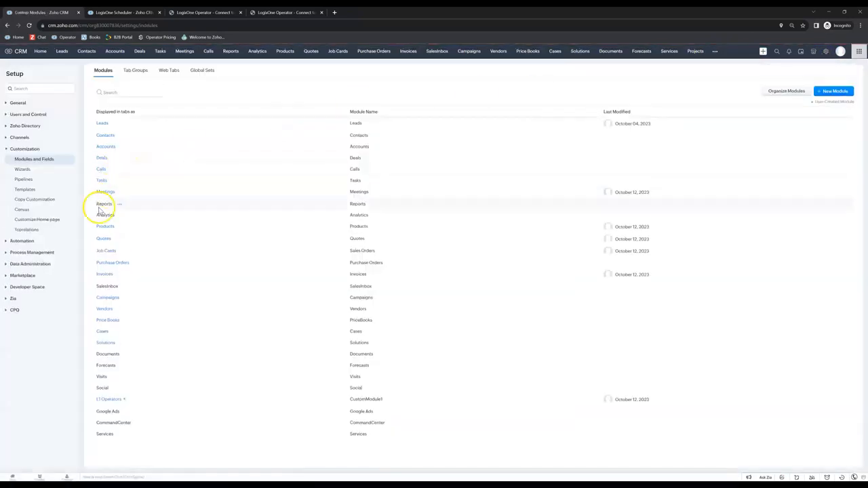
left_click(120, 276)
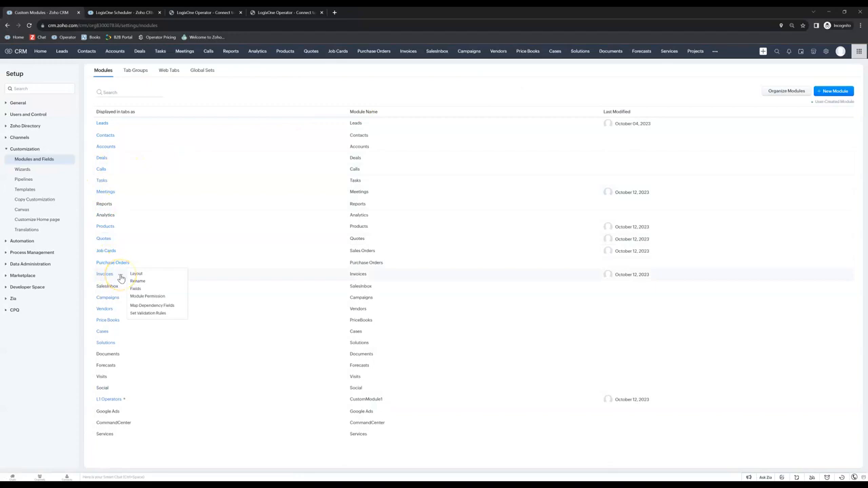
left_click(134, 282)
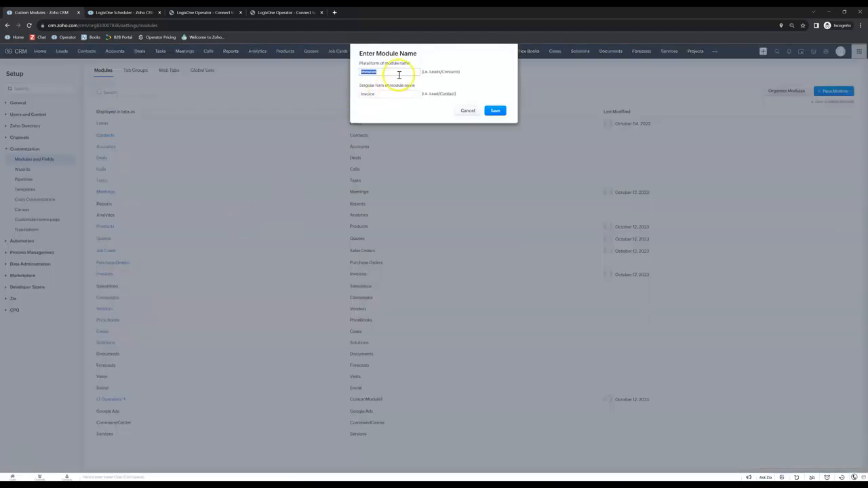
type("Compl")
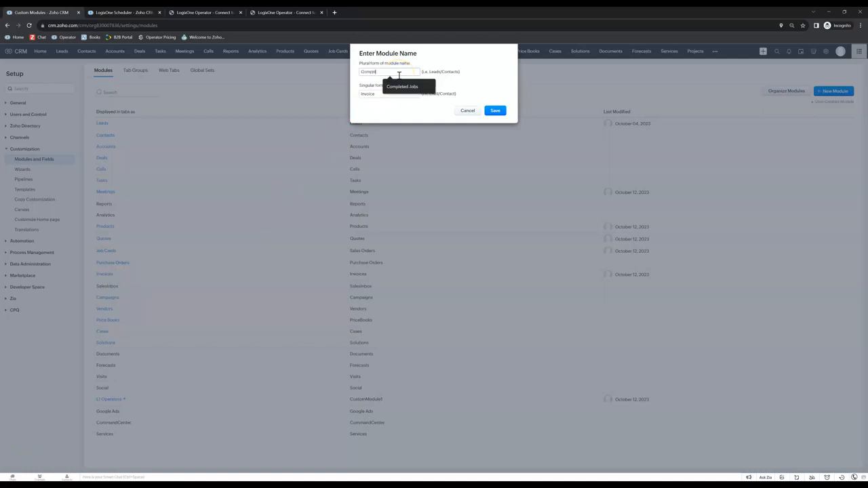
type("eted Jobs")
key("Tab")
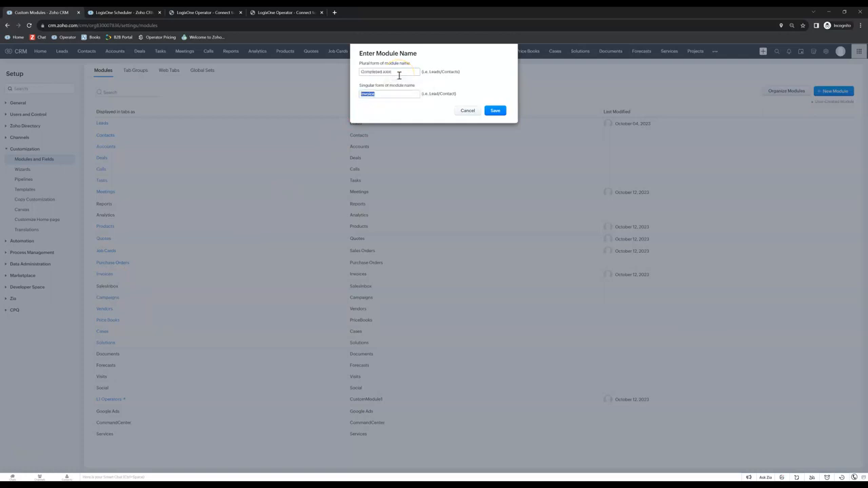
type("Completed Job")
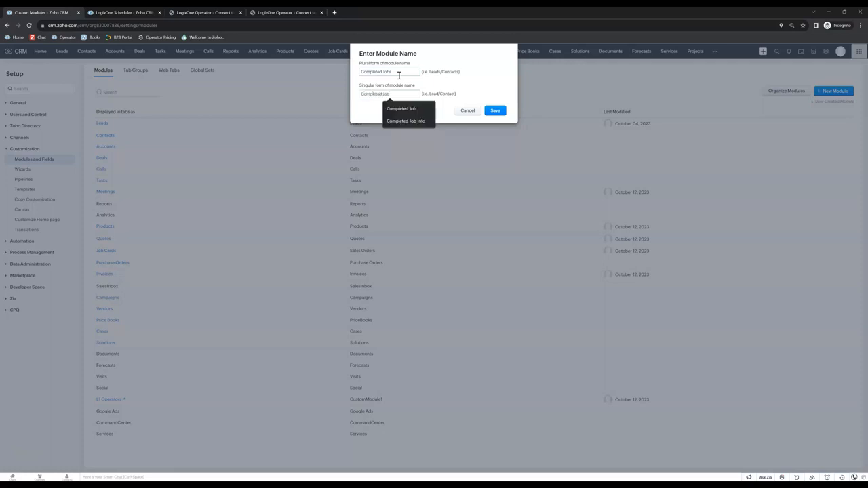
left_click(495, 110)
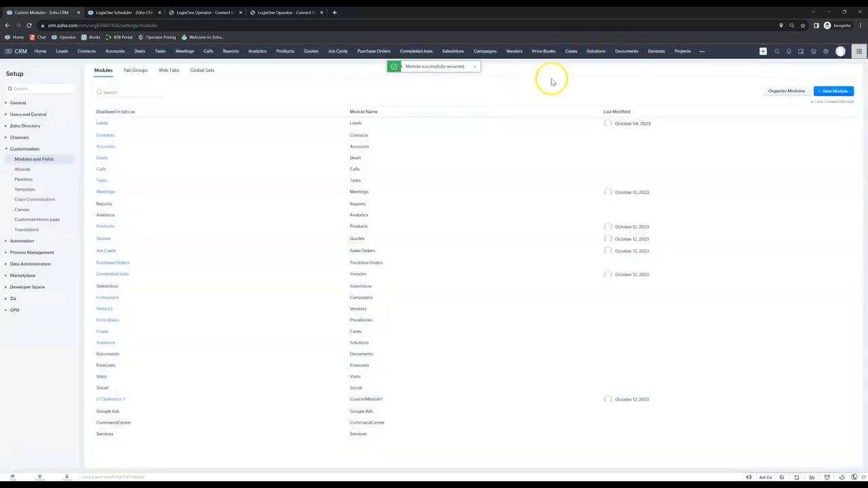
Open the Completed Jobs module and highlight the Invoices module name in the page address
left_click(704, 52)
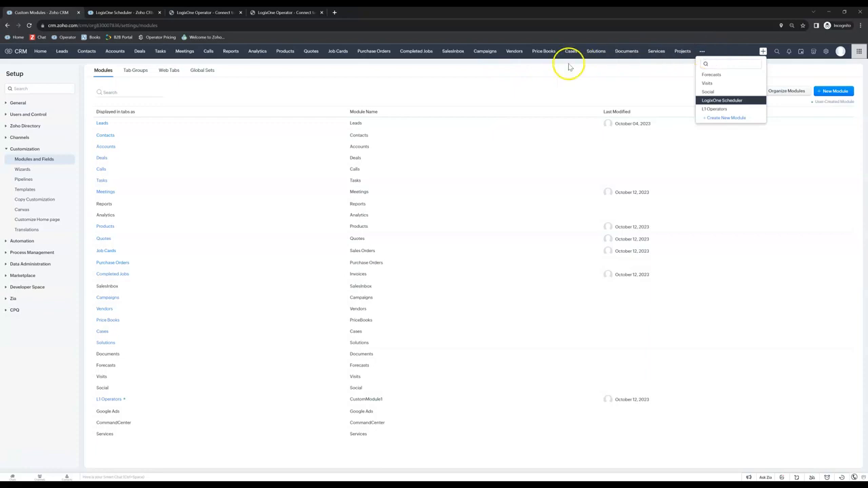
left_click(417, 52)
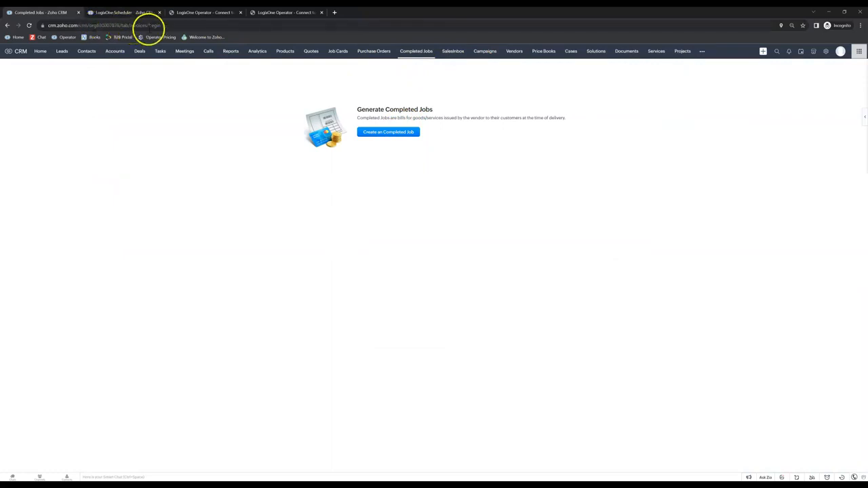
double_click(140, 25)
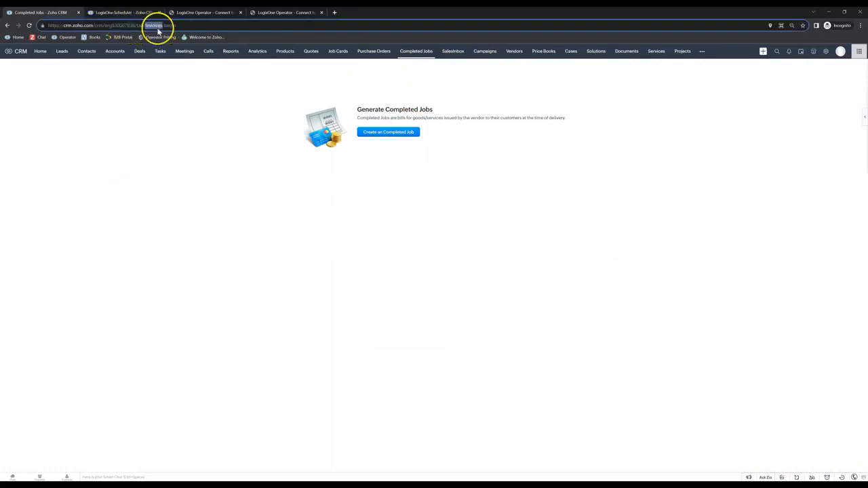
Start a new completed job, open its page layout for editing, and add a section named LogixOne Operator Fields below Completed Job Information
left_click(404, 132)
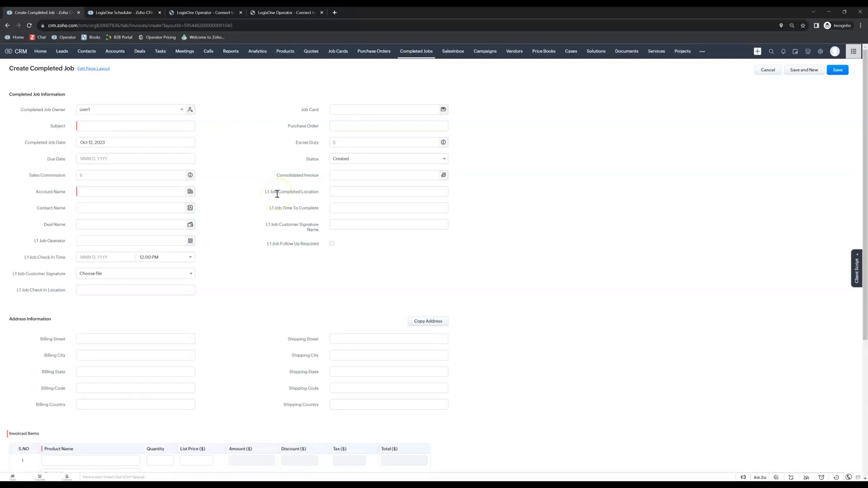
left_click(93, 70)
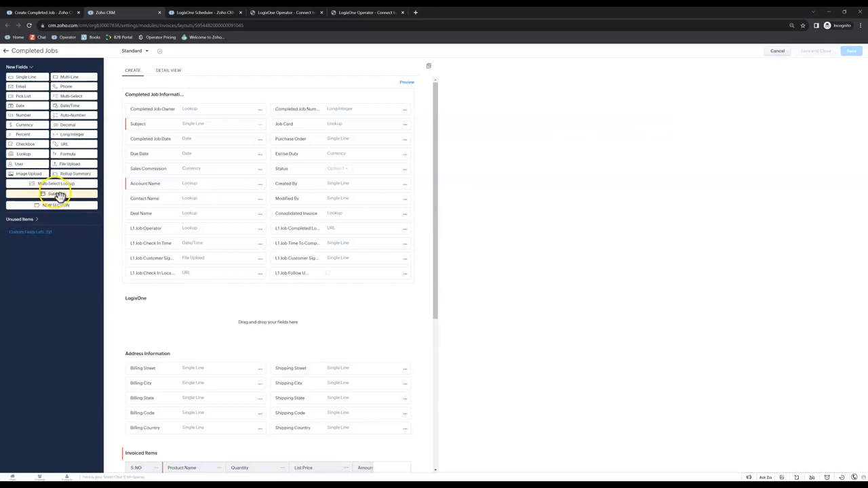
left_click_drag(58, 203, 139, 149)
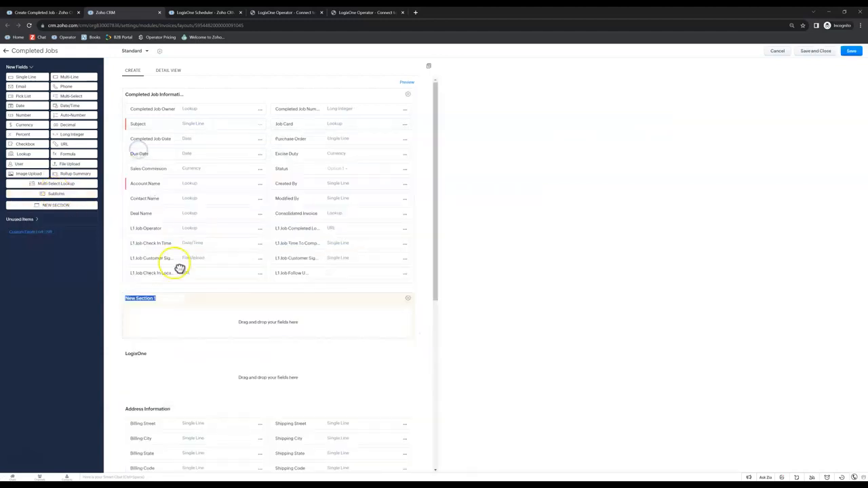
left_click(408, 353)
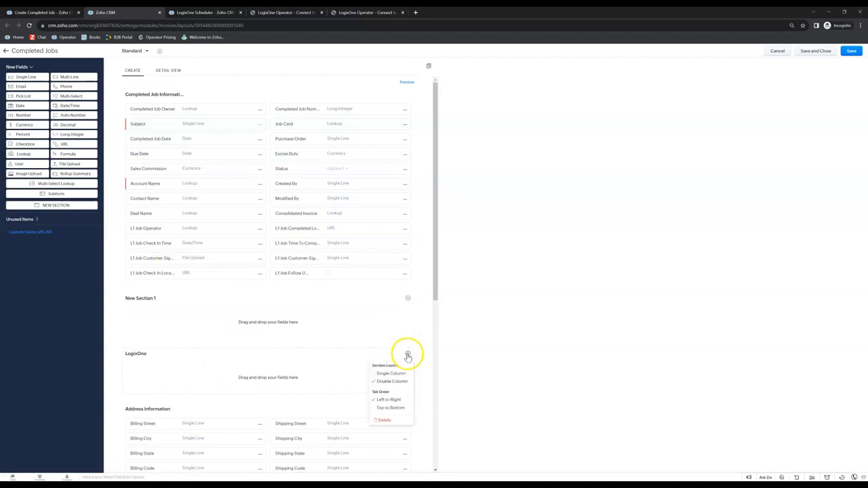
left_click(391, 418)
left_click(153, 298)
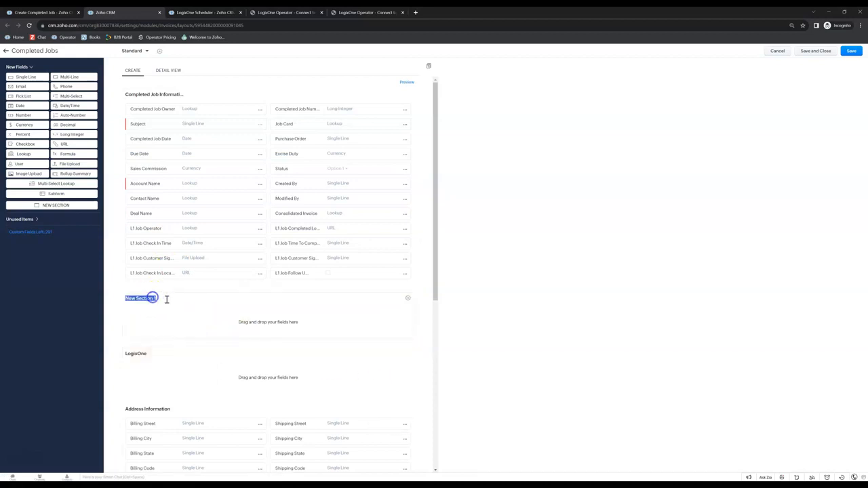
type("Lo")
type("gixOne Operator Fields")
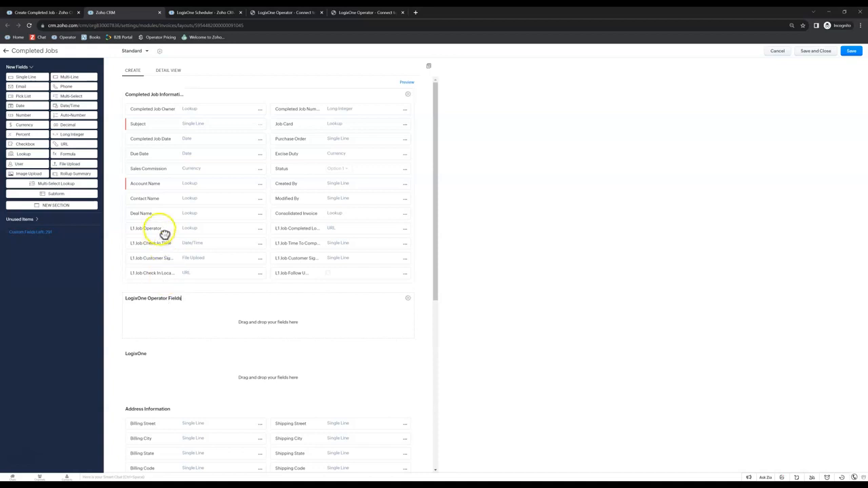
Move all L1 Job fields from Completed Job Information into the LogixOne Operator Fields section and remove the empty LogixOne section
left_click_drag(163, 232, 166, 311)
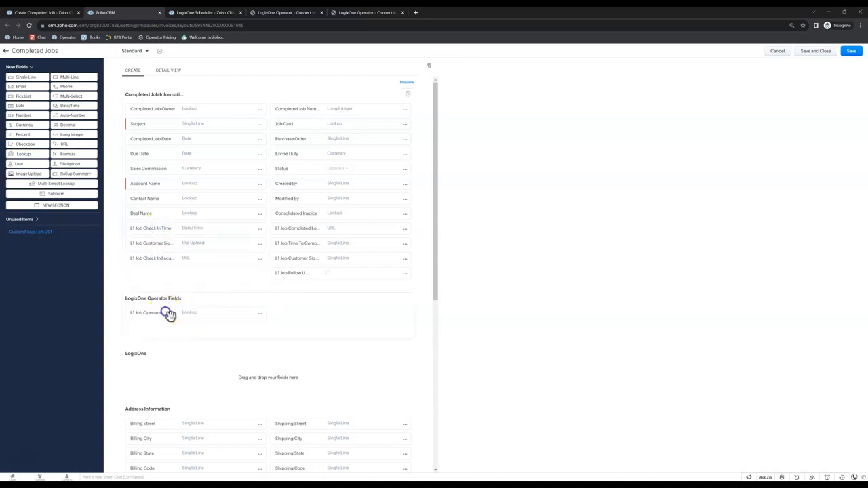
left_click_drag(166, 234, 158, 322)
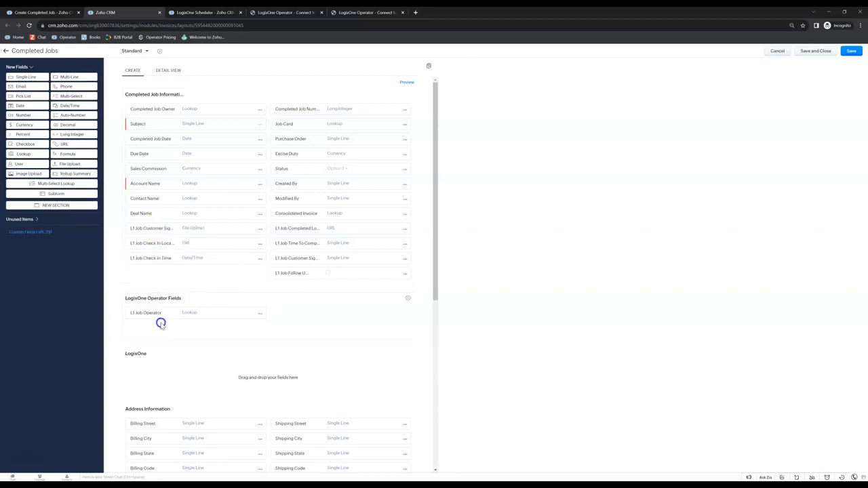
left_click_drag(173, 248, 169, 325)
left_click_drag(169, 244, 195, 278)
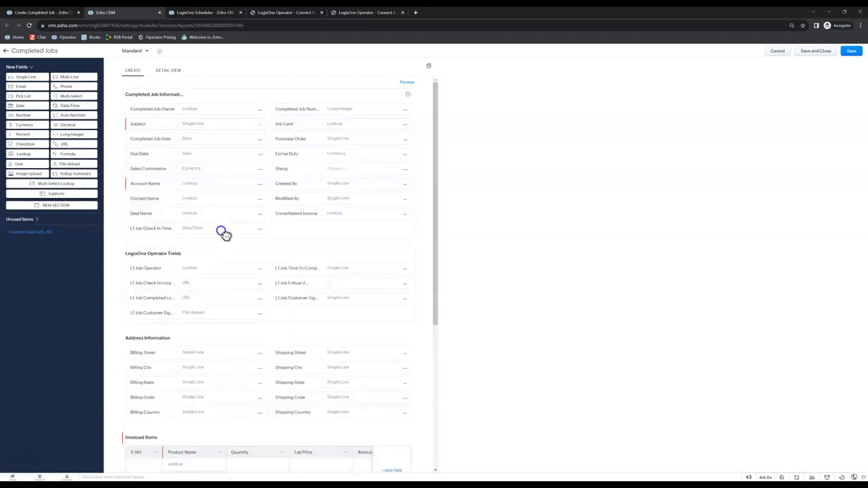
left_click_drag(225, 232, 305, 307)
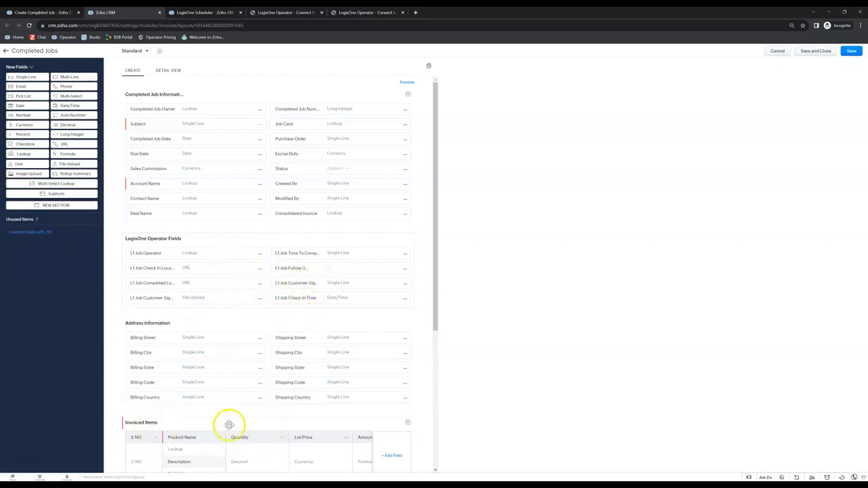
Save the Standard layout of Completed Jobs and leave the layout editor
left_click(256, 269)
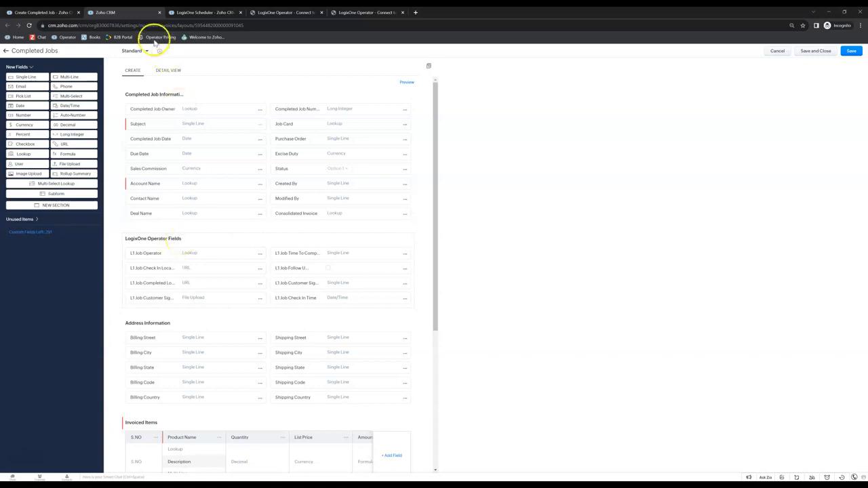
left_click(852, 52)
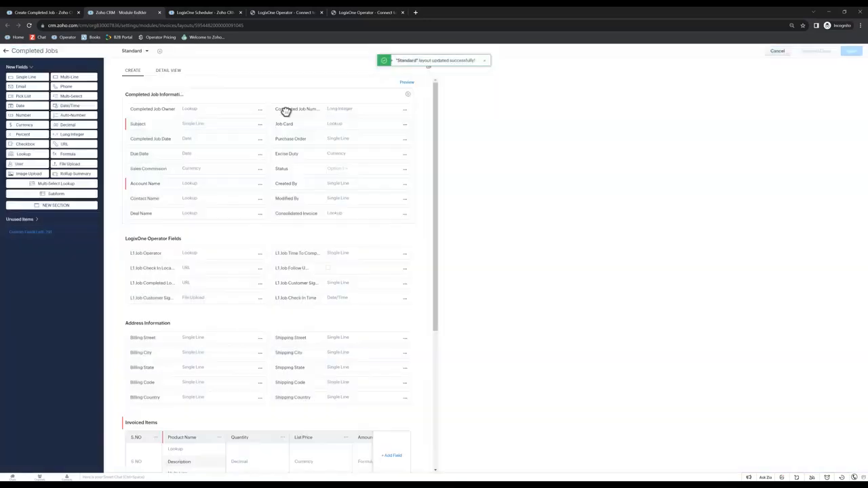
left_click(139, 51)
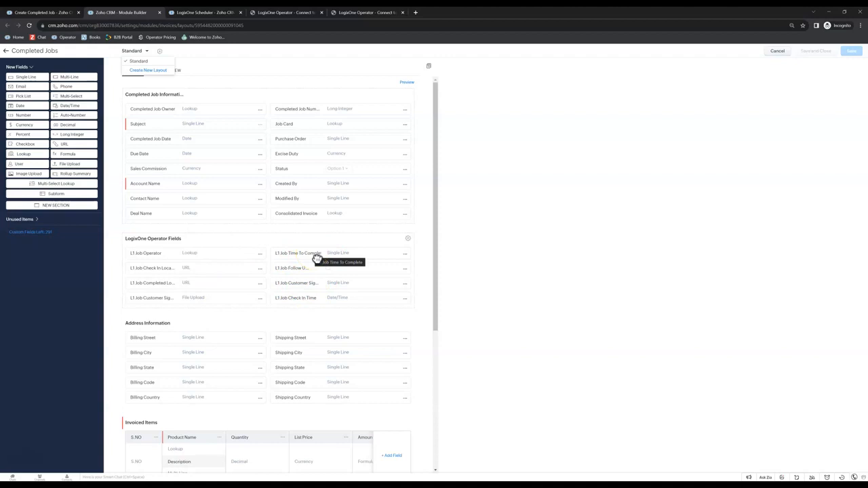
left_click(6, 51)
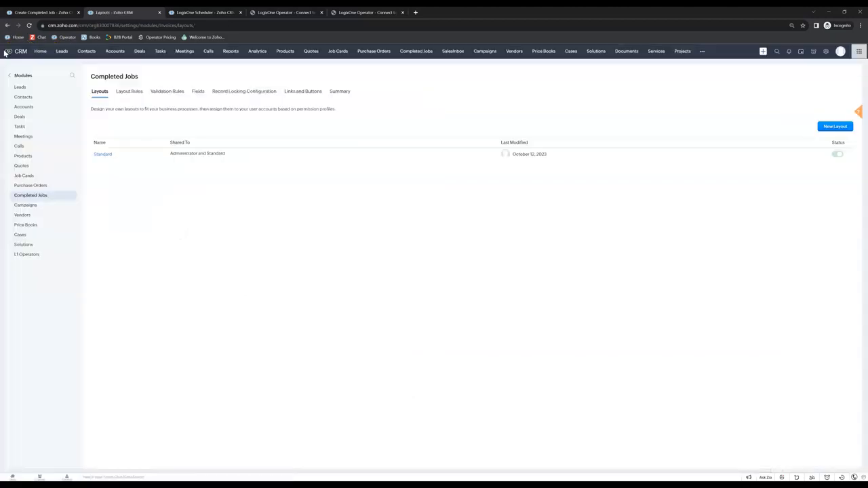
Open the L1 Operators module and start a new L1 operator to examine its fields
left_click(702, 51)
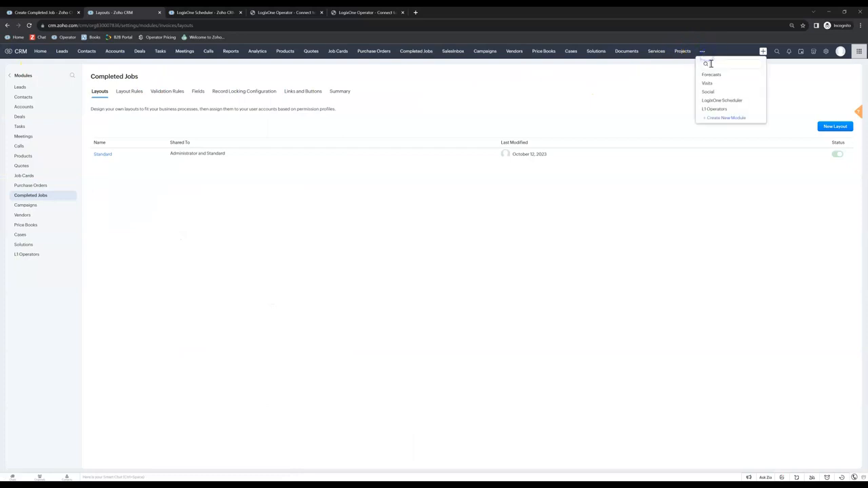
left_click(716, 109)
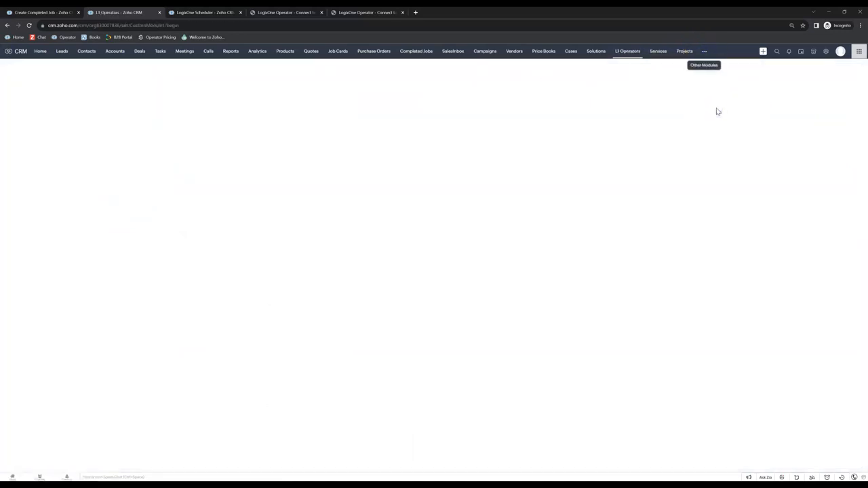
left_click(430, 133)
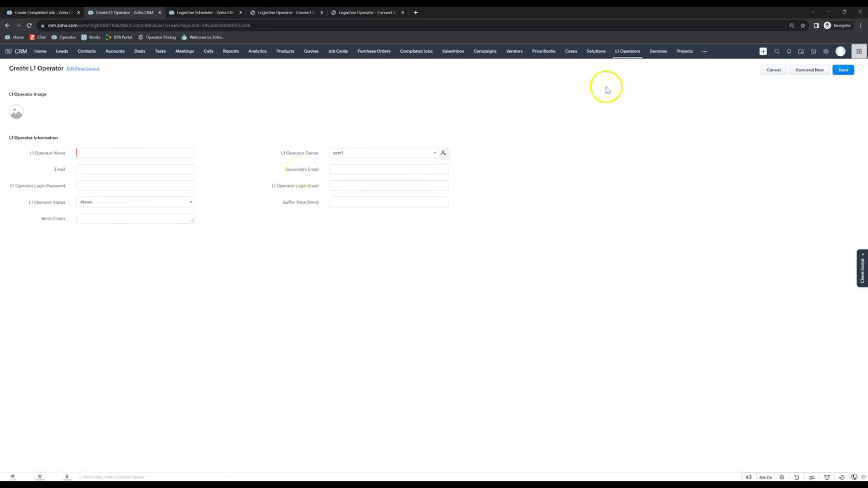
Open the L1 Operators page layout and add a phone field named Operator Mobile Number beside Work Codes
left_click(79, 69)
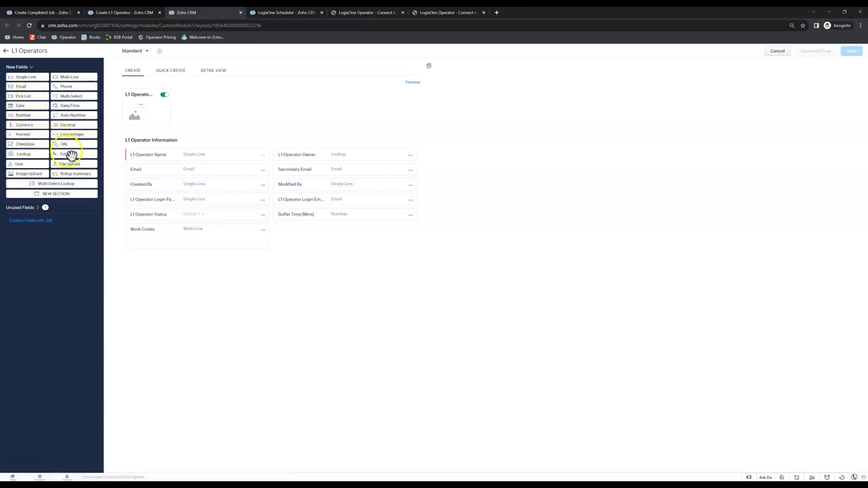
left_click_drag(65, 86, 277, 237)
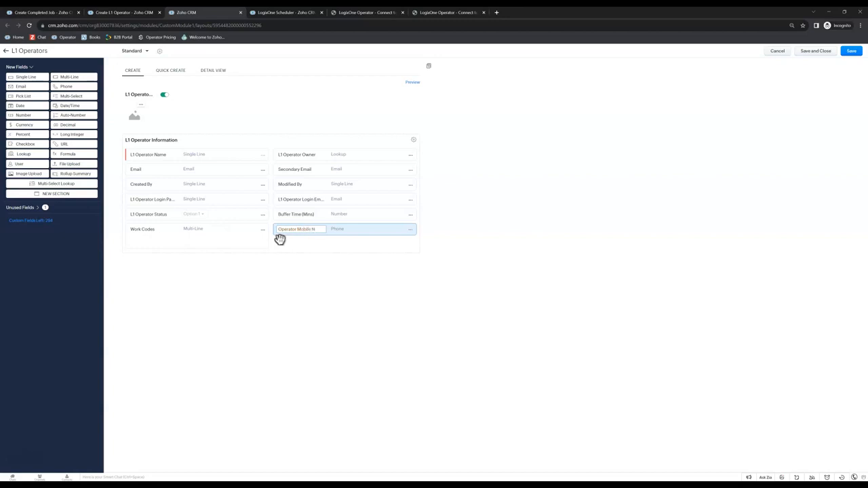
type("ber")
left_click(300, 248)
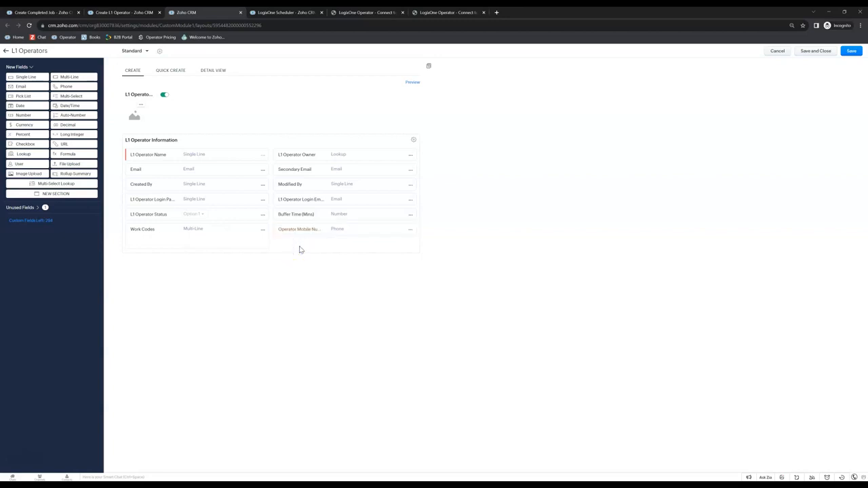
left_click(279, 290)
left_click(301, 244)
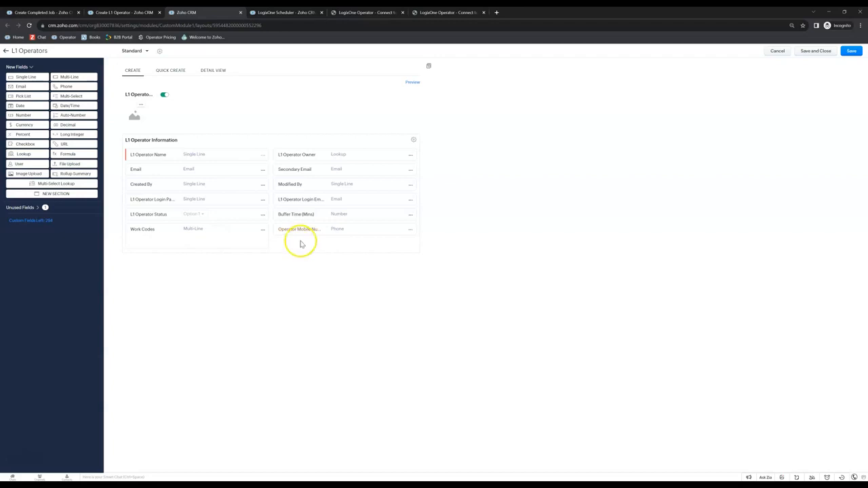